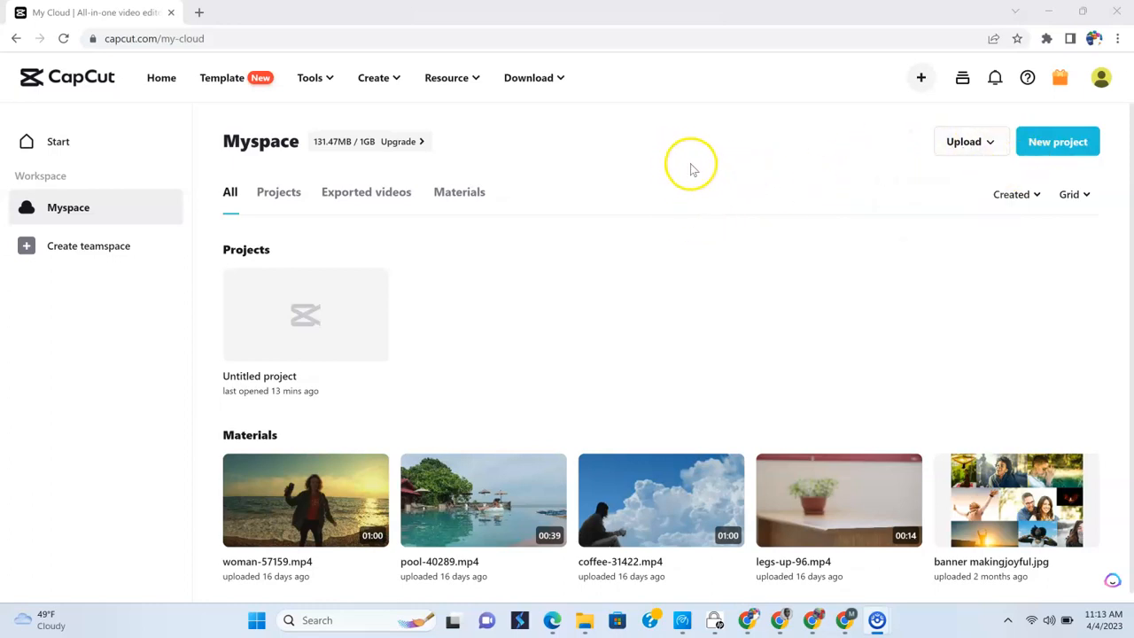
- Create a new video project and add woman-57159.mp4 from the Myspace cloud media to the timeline
{"action": "left_click", "coordinate": [1048, 143]}
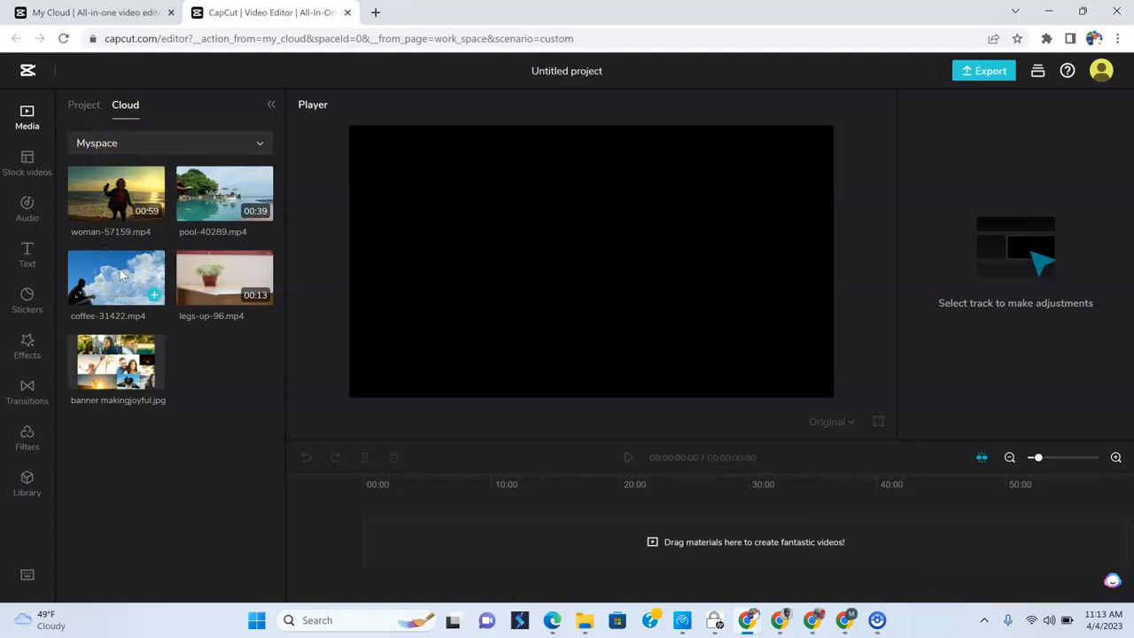
{"action": "left_click", "coordinate": [116, 202]}
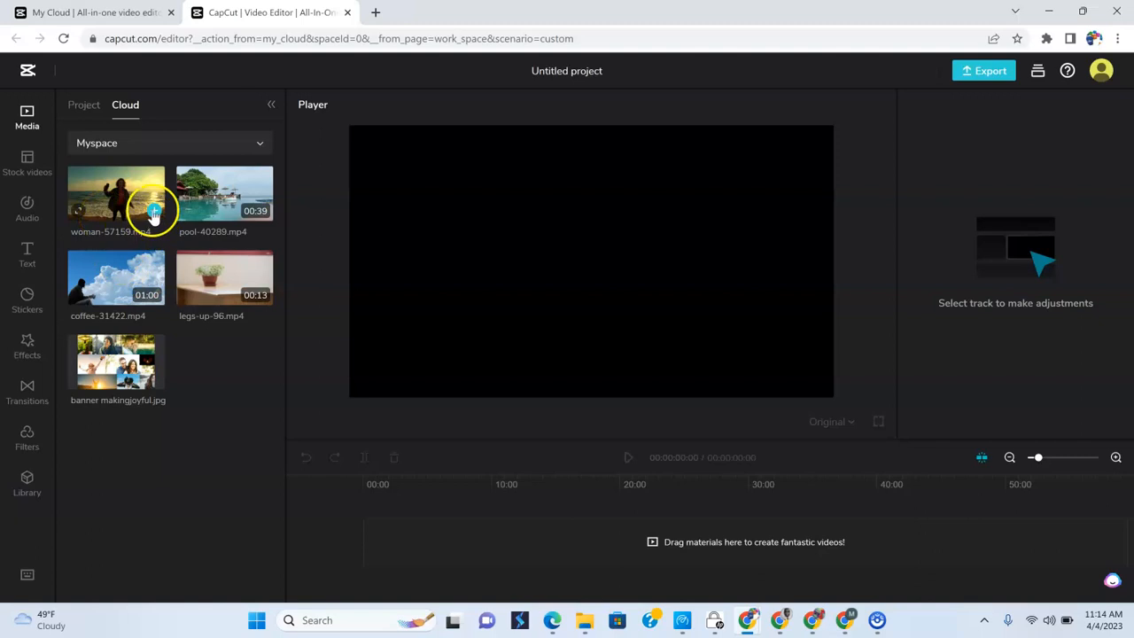
{"action": "left_click", "coordinate": [154, 213]}
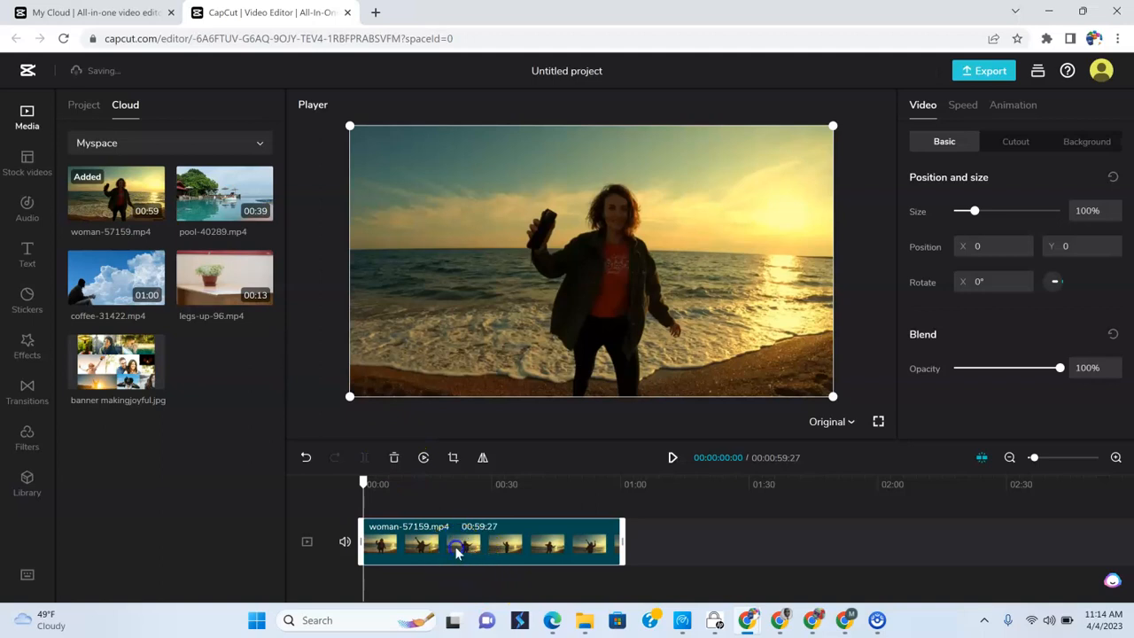
- Split the woman-57159.mp4 clip at about 26 seconds and dismiss the transition tip
{"action": "left_click", "coordinate": [475, 484]}
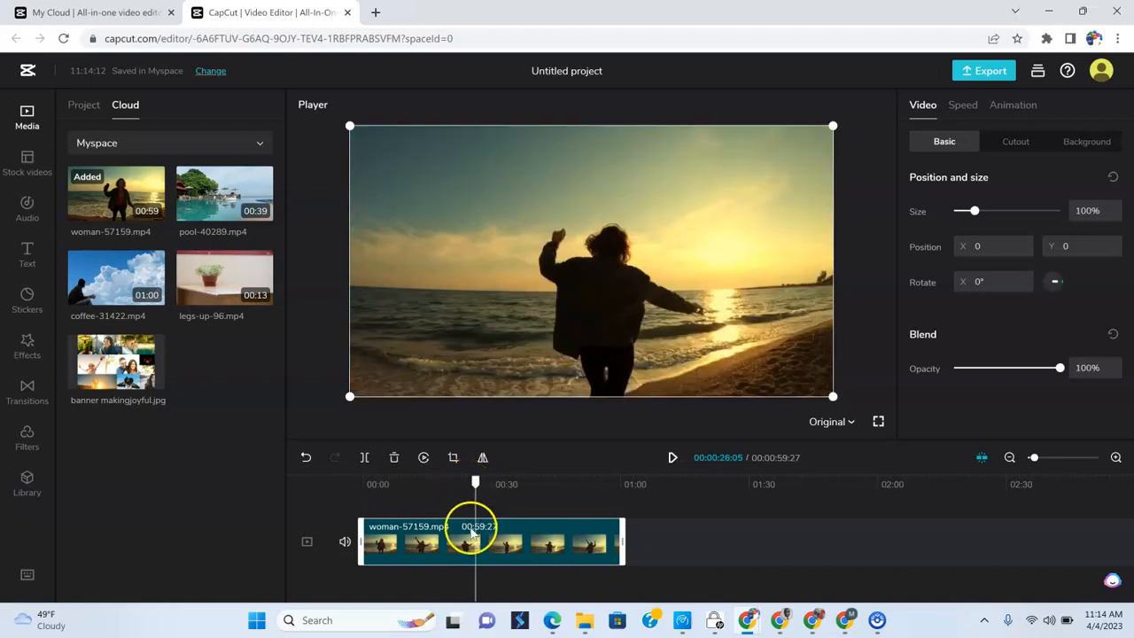
{"action": "left_click", "coordinate": [365, 459]}
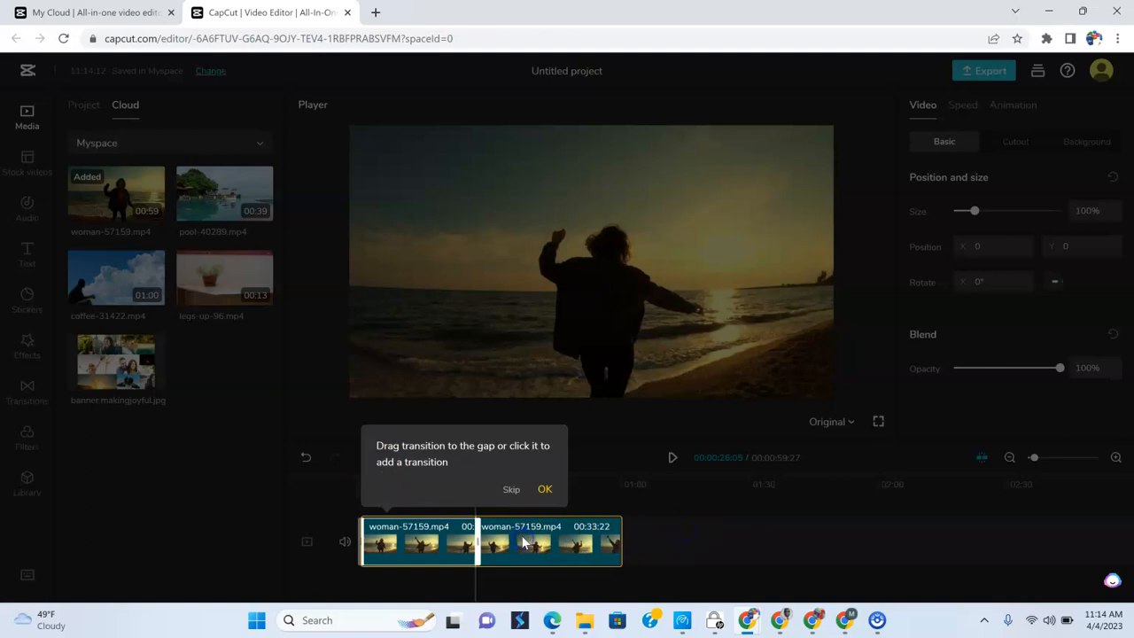
{"action": "left_click", "coordinate": [545, 489]}
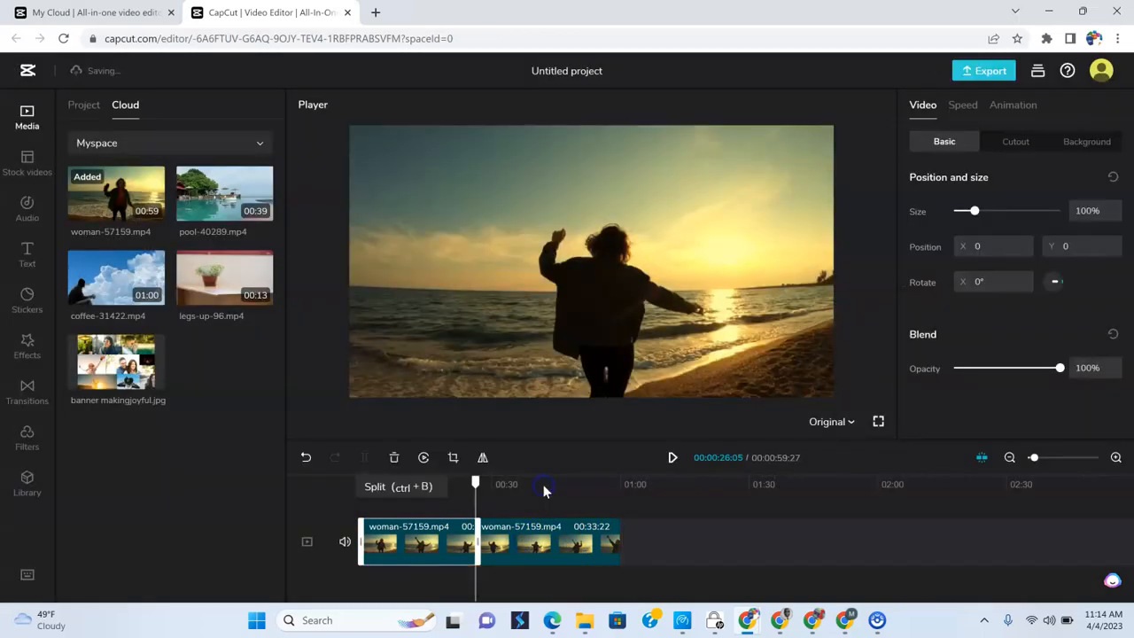
- Check the split by selecting the two halves of woman-57159.mp4 on the timeline in turn
{"action": "left_click", "coordinate": [547, 544]}
{"action": "left_click", "coordinate": [396, 533]}
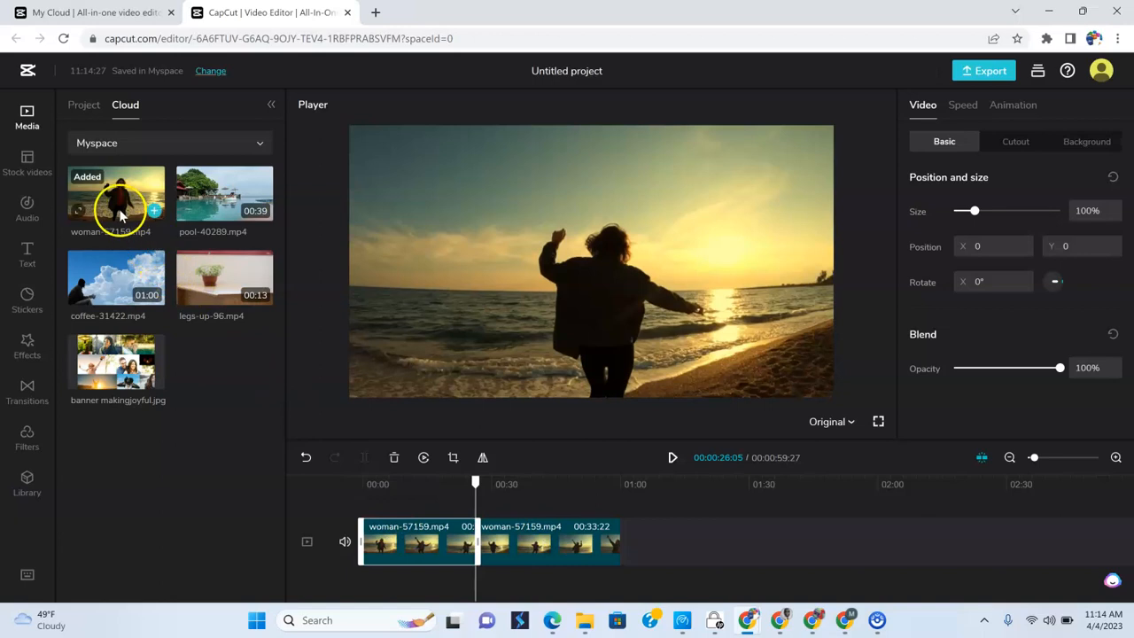
{"action": "left_click", "coordinate": [539, 539]}
{"action": "left_click", "coordinate": [379, 530]}
{"action": "left_click", "coordinate": [506, 542]}
{"action": "left_click", "coordinate": [413, 539]}
{"action": "left_click", "coordinate": [519, 539]}
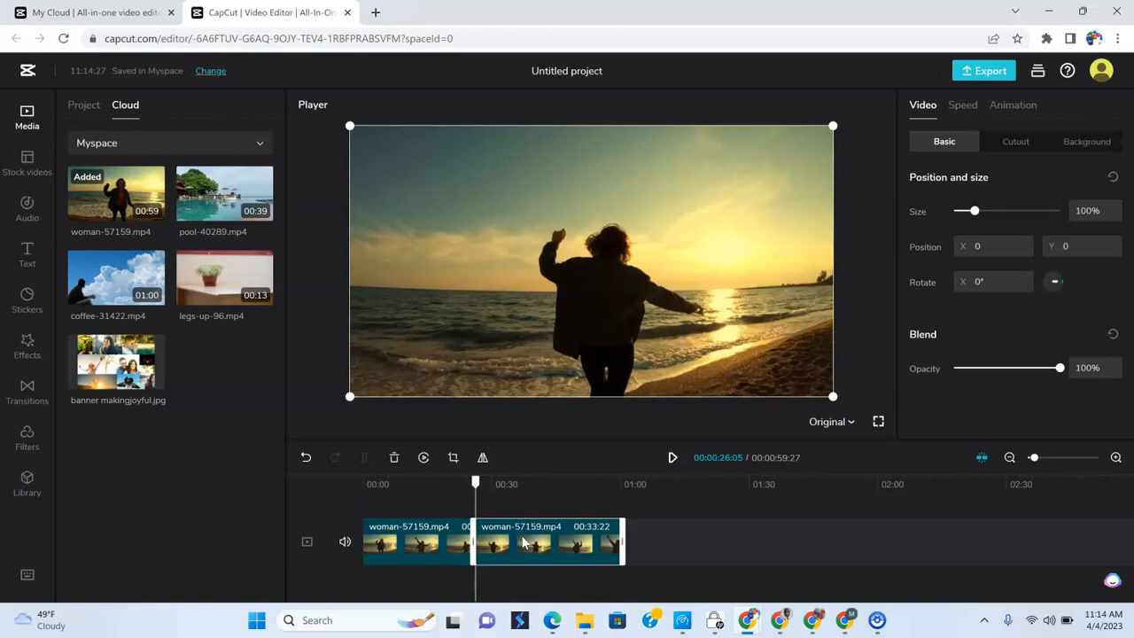
{"action": "left_click", "coordinate": [452, 553]}
{"action": "left_click", "coordinate": [499, 557]}
{"action": "left_click", "coordinate": [414, 561]}
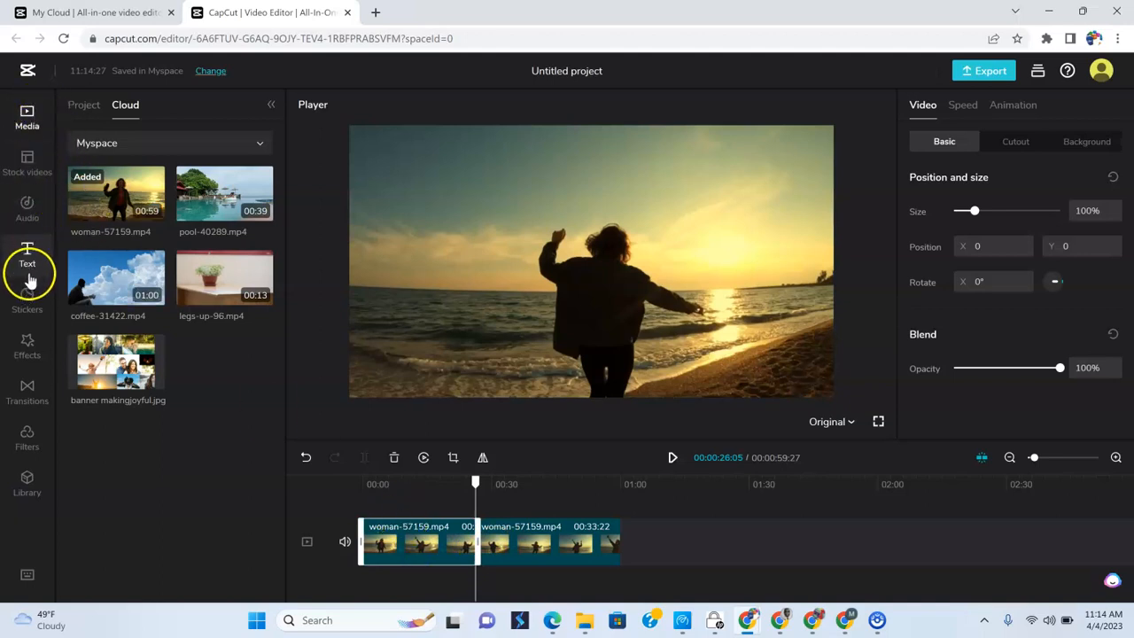
- Open the transitions library with all its categories expanded and select the first half of woman-57159.mp4
{"action": "left_click", "coordinate": [27, 394]}
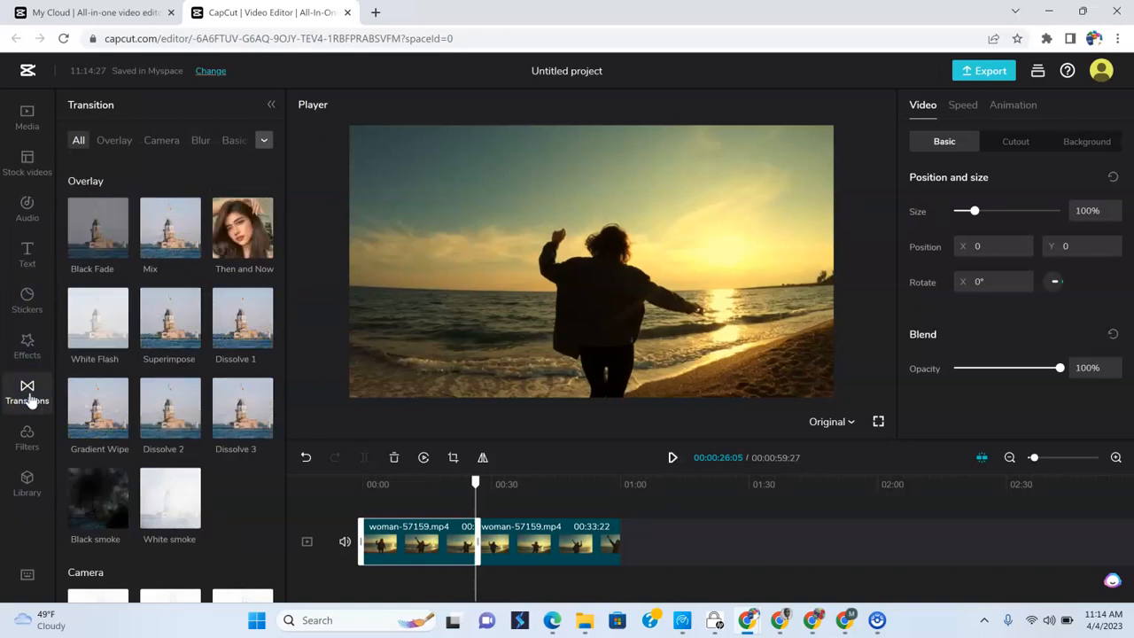
{"action": "mouse_move", "coordinate": [94, 305]}
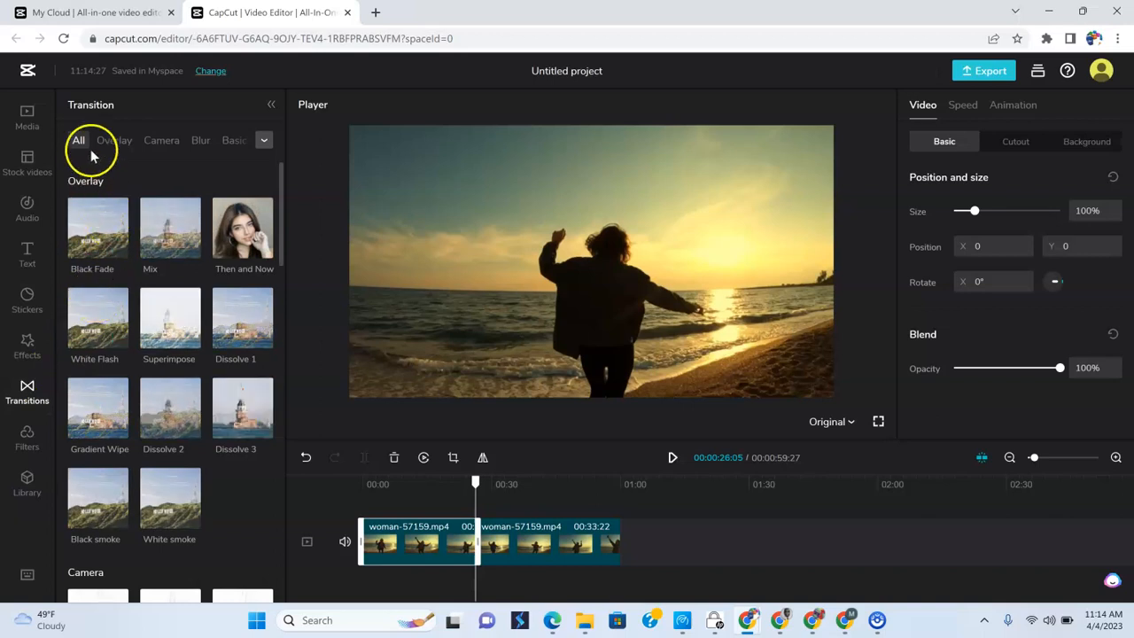
{"action": "left_click", "coordinate": [263, 144]}
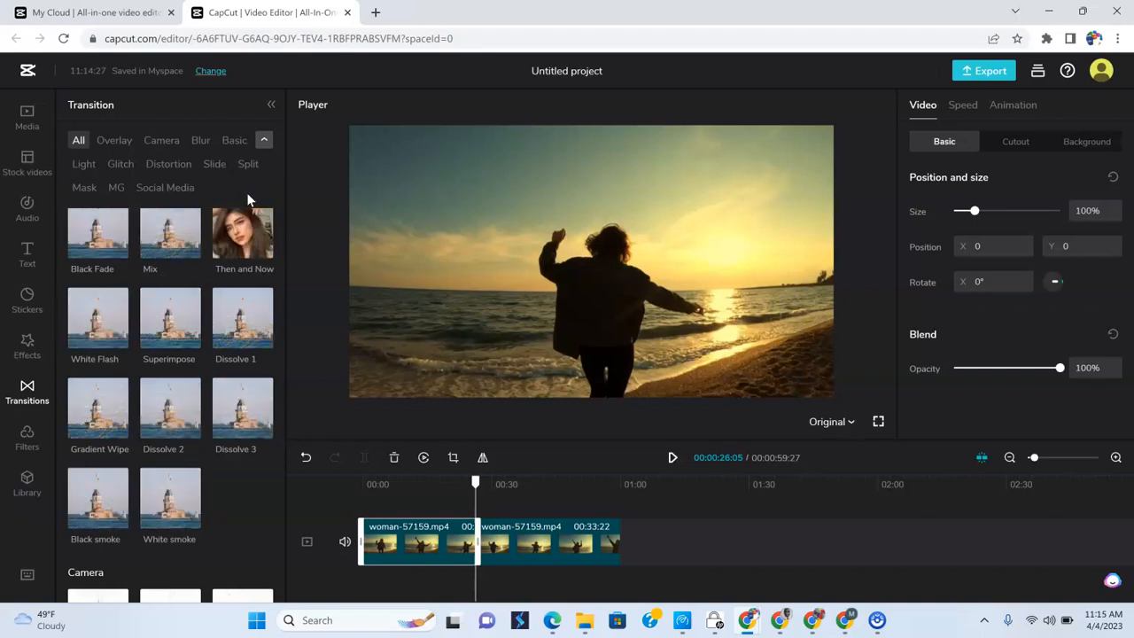
{"action": "left_click", "coordinate": [514, 537]}
{"action": "left_click", "coordinate": [443, 537]}
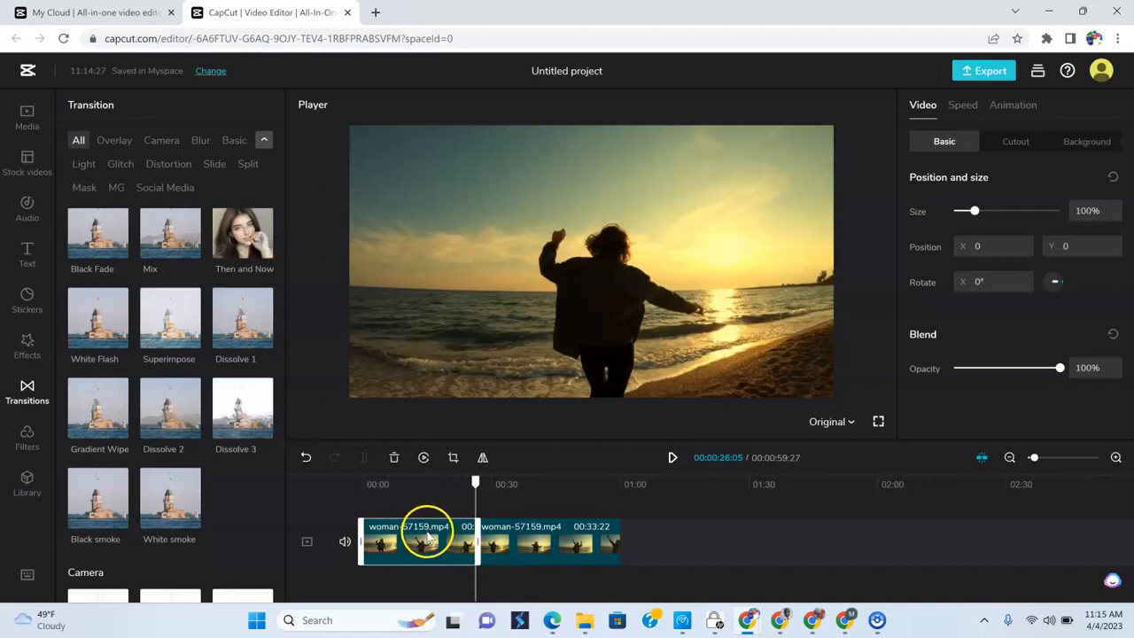
- Add the Superimpose transition at the cut between the two halves of woman-57159.mp4
{"action": "mouse_move", "coordinate": [175, 335]}
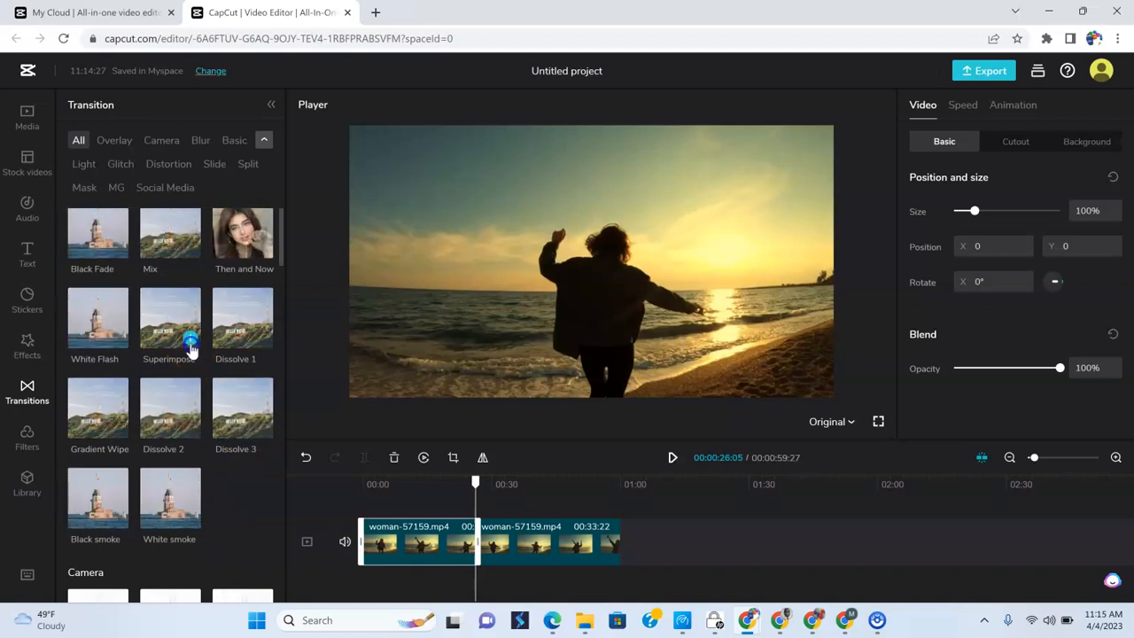
{"action": "left_click", "coordinate": [191, 344]}
{"action": "left_click", "coordinate": [476, 555]}
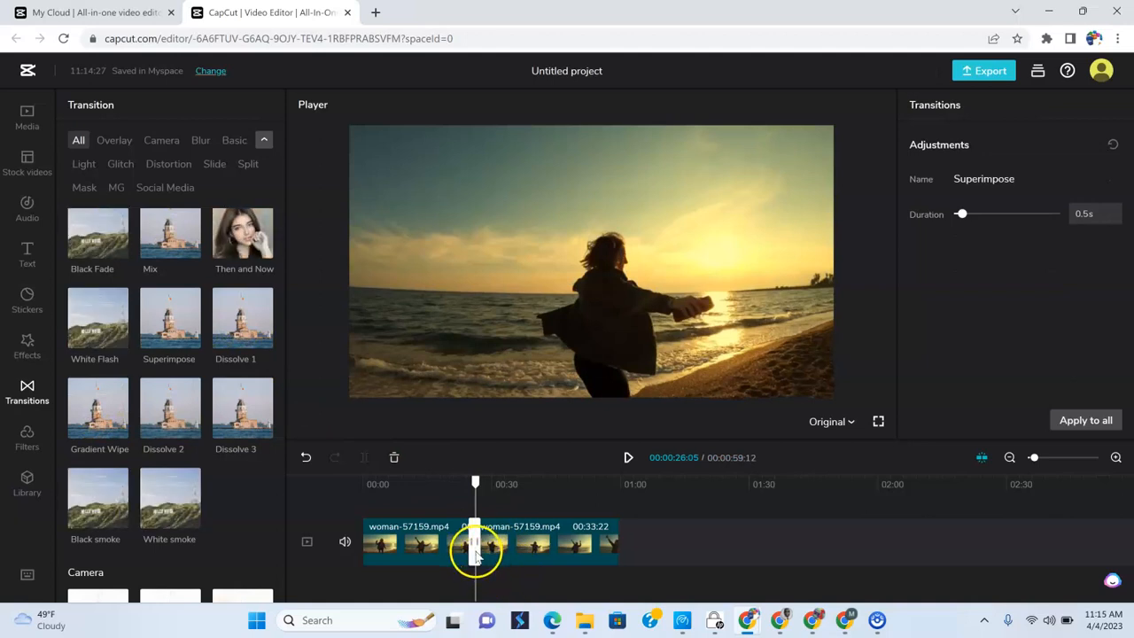
{"action": "left_click", "coordinate": [1116, 458]}
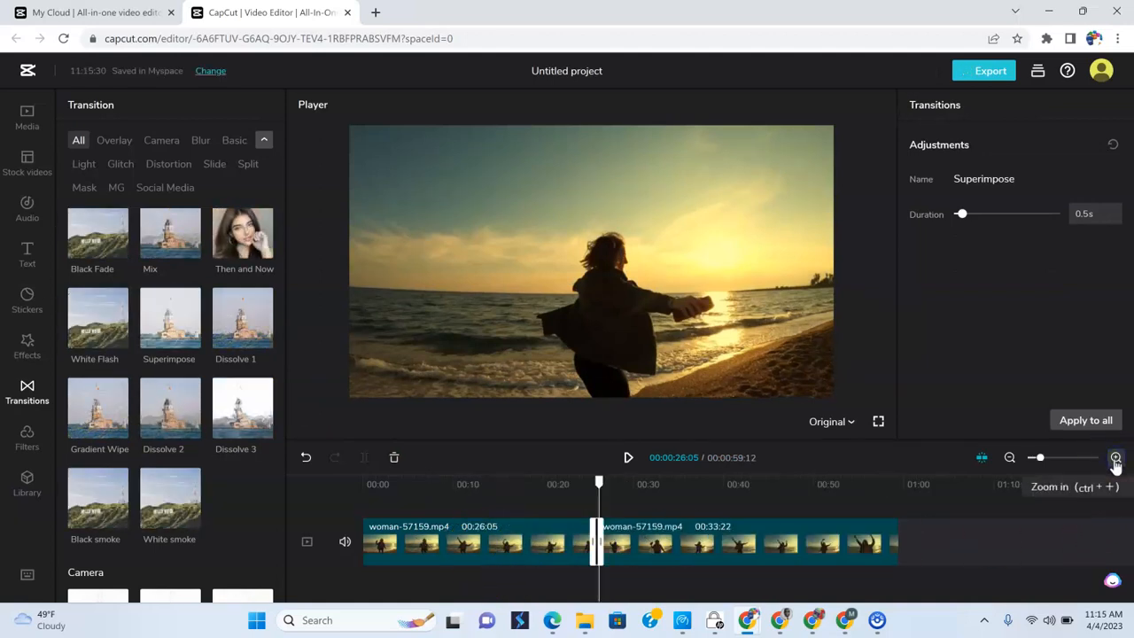
{"action": "left_click", "coordinate": [1116, 458]}
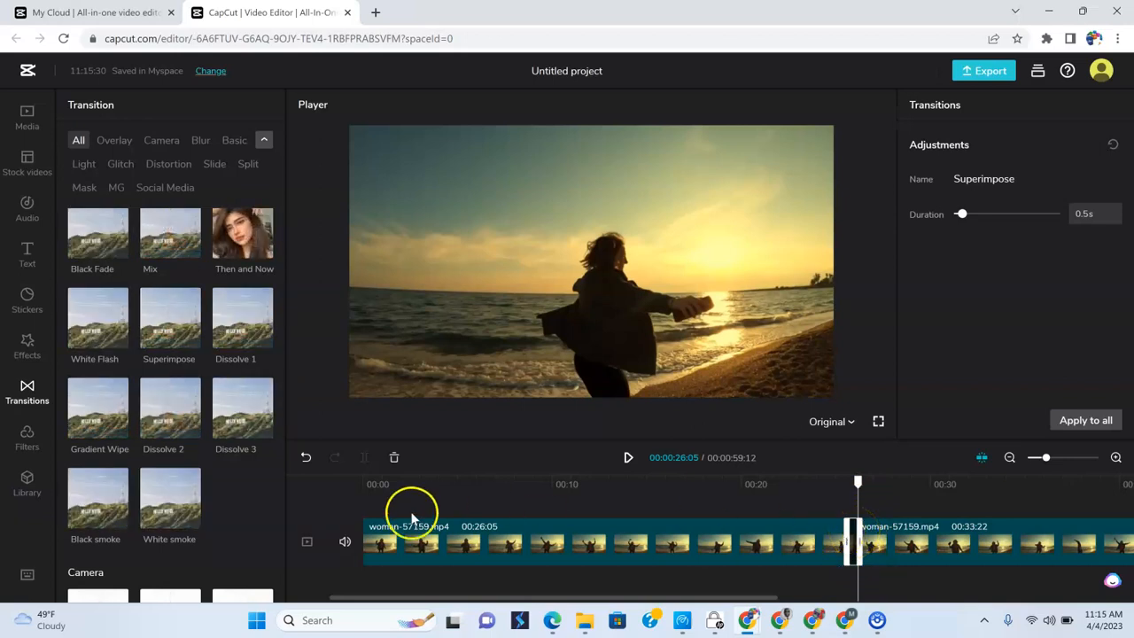
- Undo the added Superimpose transition and reselect the first half of woman-57159.mp4
{"action": "left_click", "coordinate": [306, 459]}
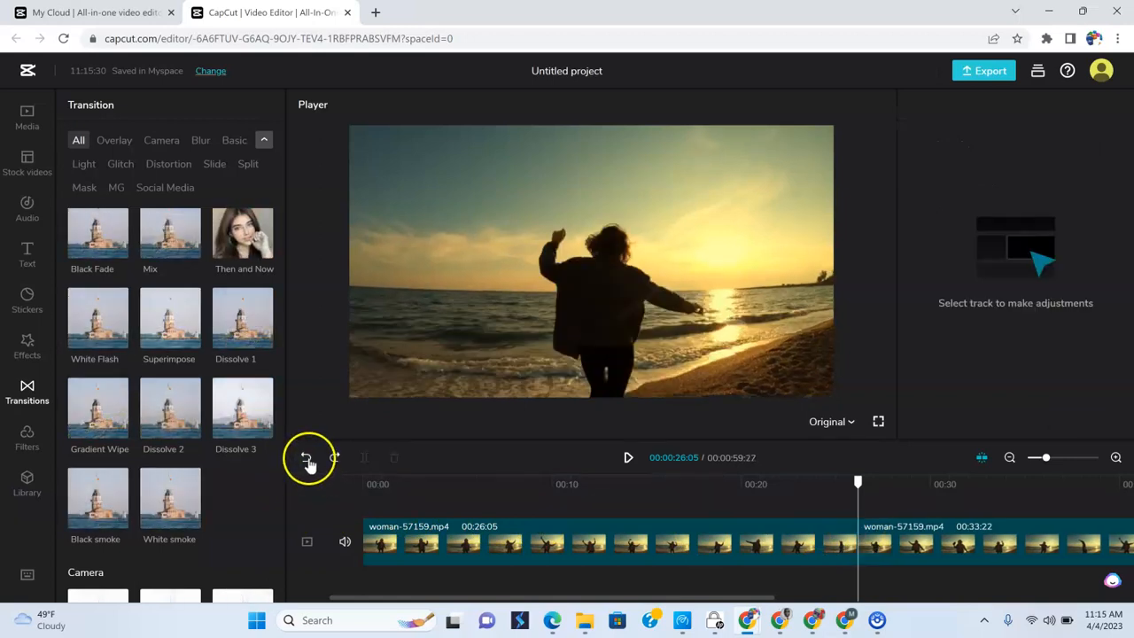
{"action": "left_click", "coordinate": [679, 541]}
{"action": "left_click", "coordinate": [919, 536]}
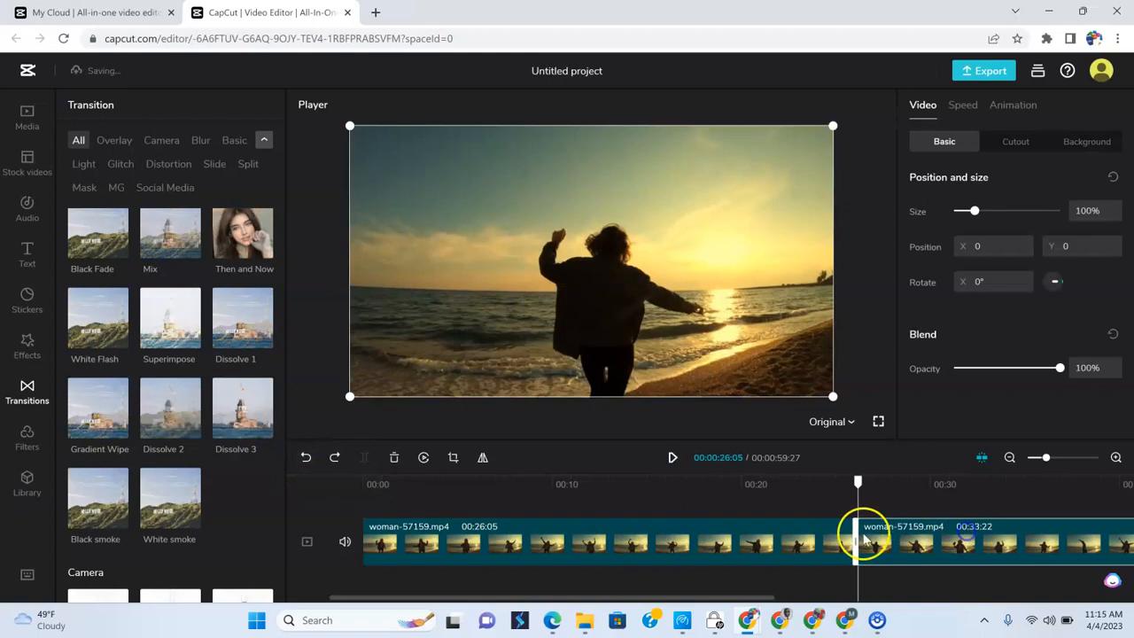
{"action": "left_click", "coordinate": [763, 543]}
{"action": "left_click", "coordinate": [947, 545]}
{"action": "left_click", "coordinate": [791, 544]}
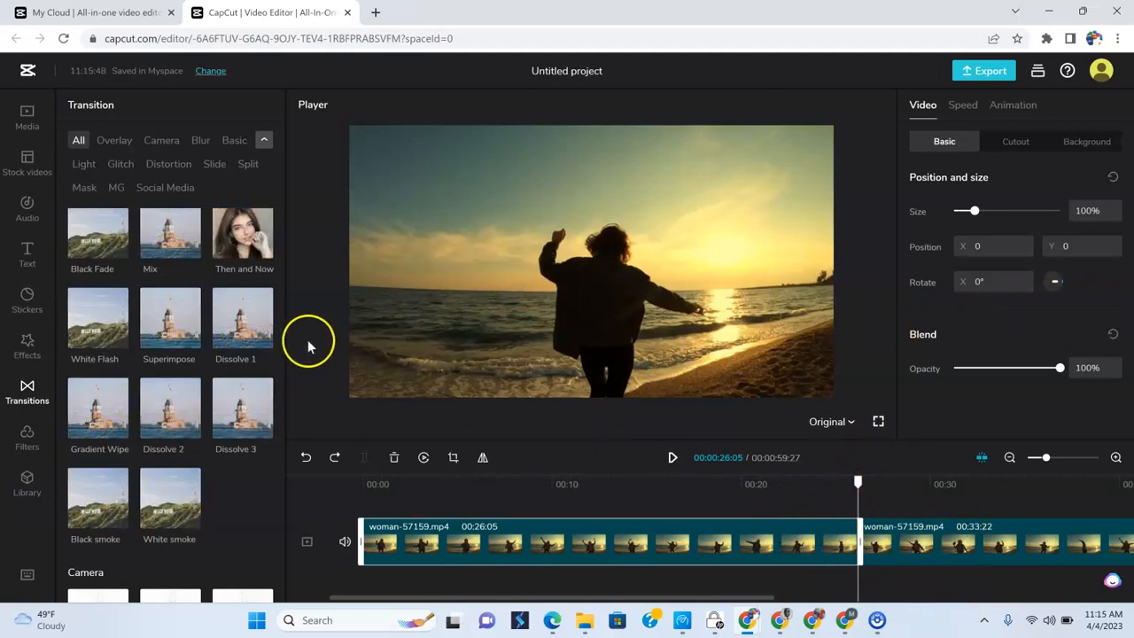
- Apply the Superimpose transition between the two woman-57159.mp4 halves and play the cut from about 24 seconds
{"action": "left_click", "coordinate": [190, 341]}
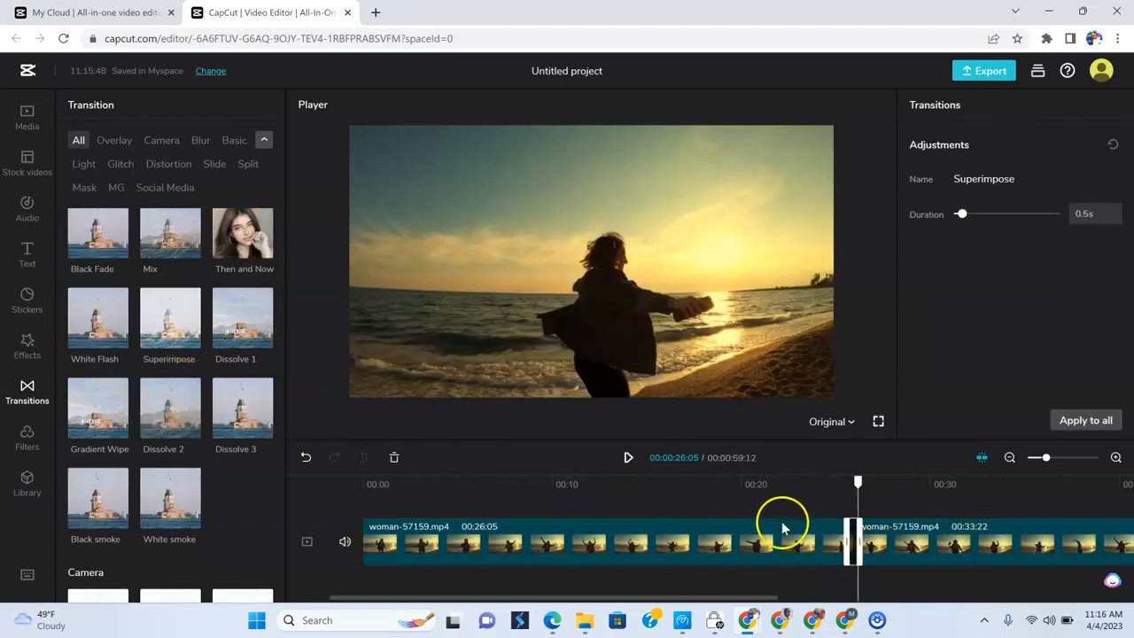
{"action": "left_click", "coordinate": [821, 481]}
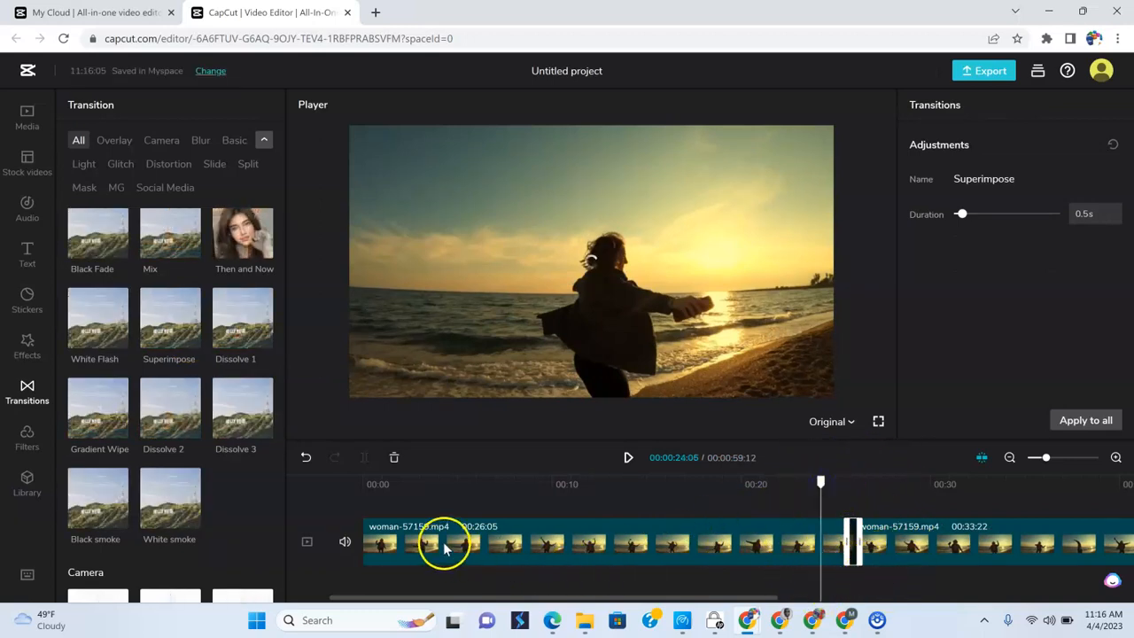
{"action": "left_click", "coordinate": [628, 458]}
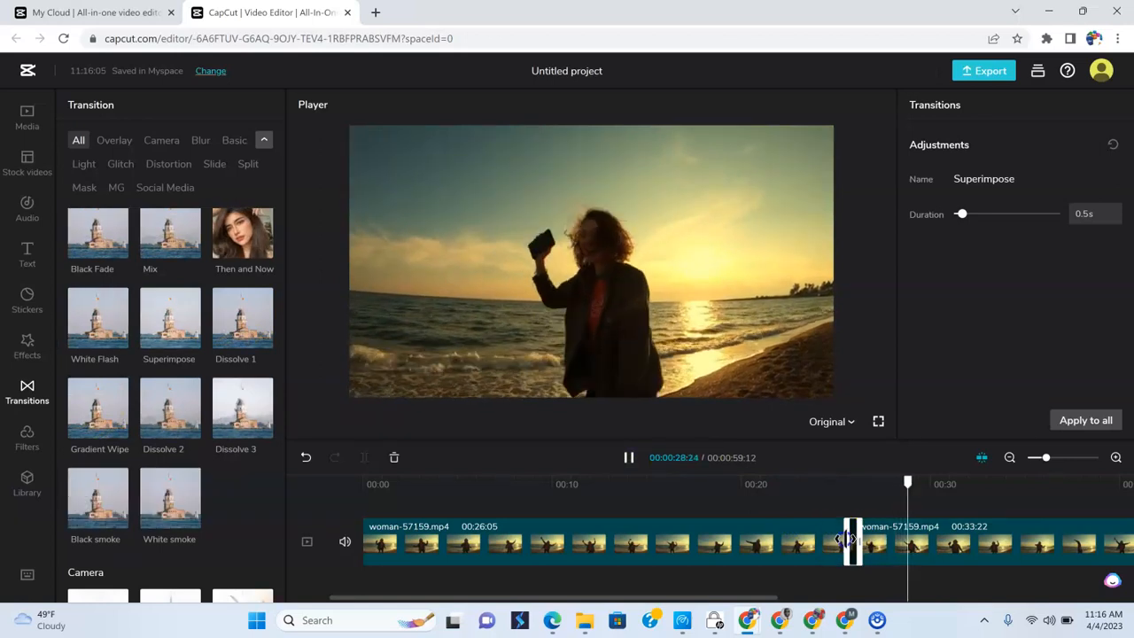
- Lengthen the Superimpose transition to 4.1 s and play it back from about 19 seconds
{"action": "left_click_drag", "start_coordinate": [851, 538], "coordinate": [722, 554]}
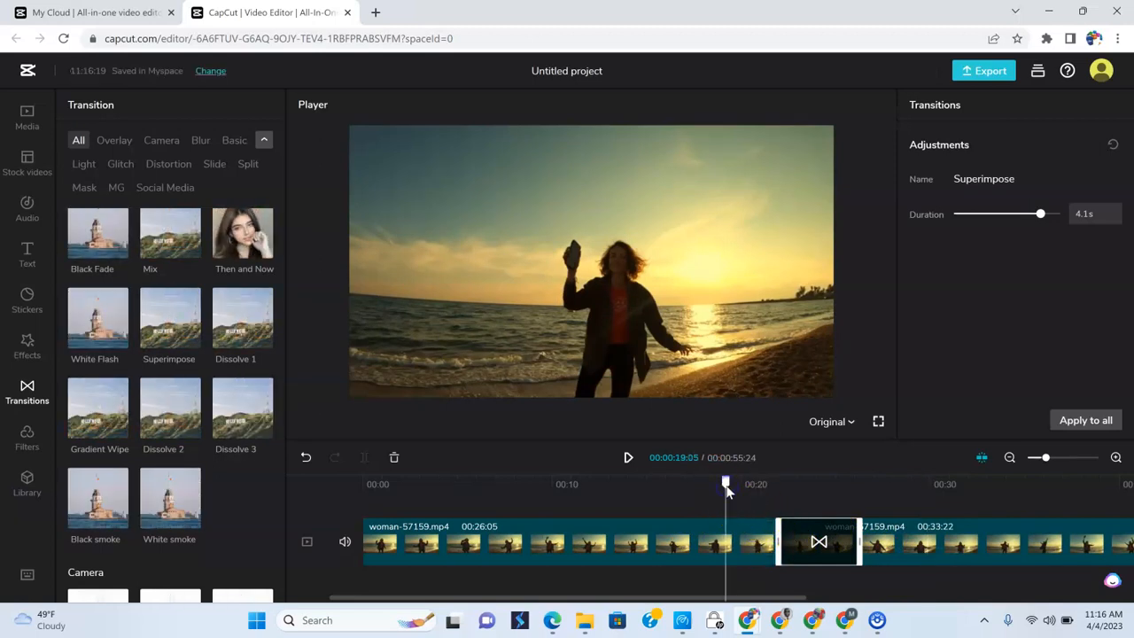
{"action": "left_click", "coordinate": [627, 458]}
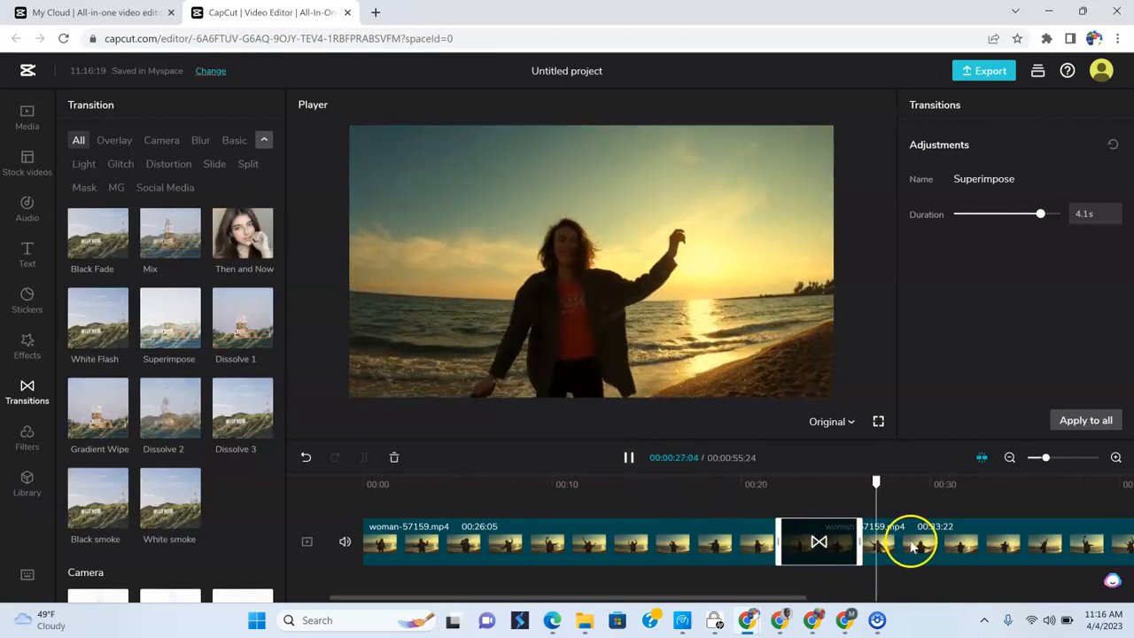
- Add pool-40289.mp4 from the cloud media to the end of the timeline, after the second woman-57159.mp4 half
{"action": "left_click", "coordinate": [1011, 459]}
{"action": "left_click", "coordinate": [934, 550]}
{"action": "left_click", "coordinate": [220, 274]}
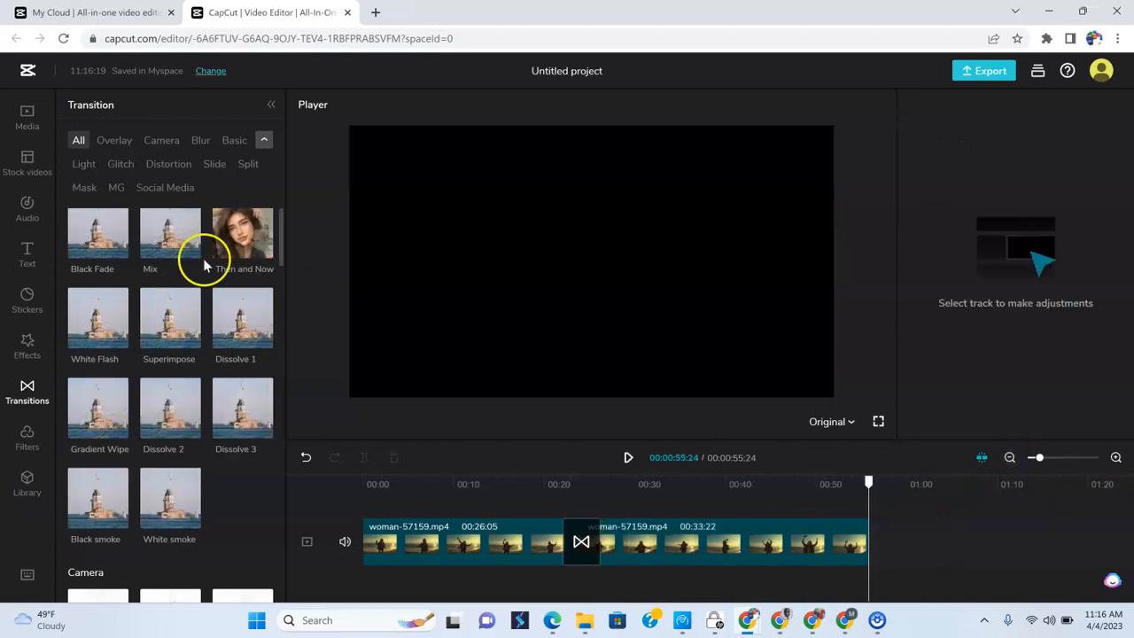
{"action": "left_click", "coordinate": [27, 122]}
{"action": "left_click", "coordinate": [225, 206]}
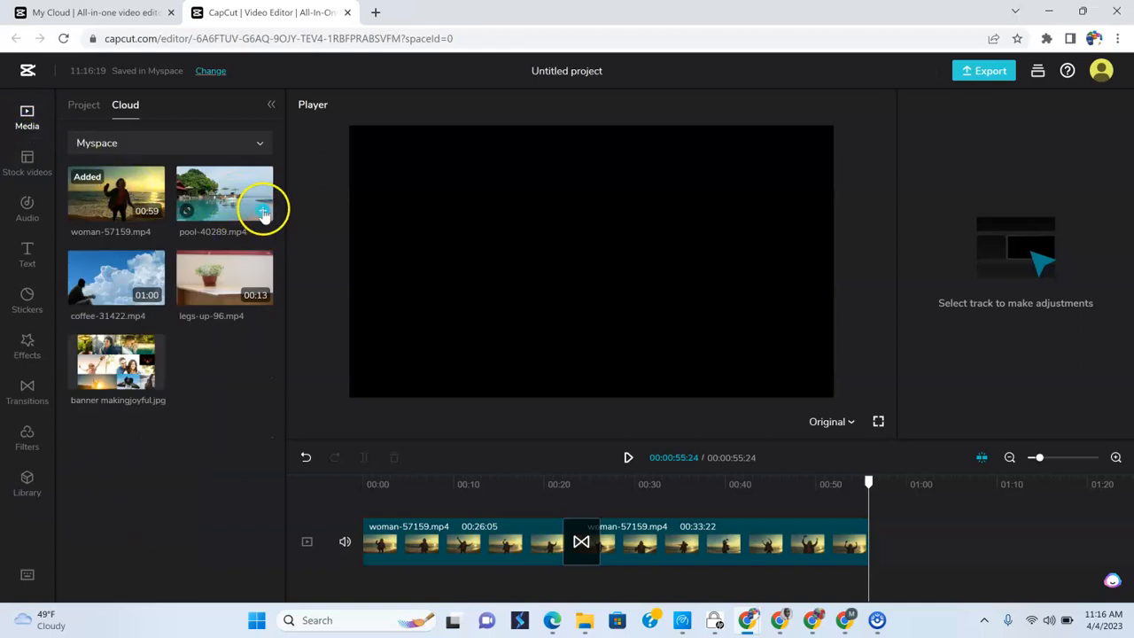
{"action": "left_click", "coordinate": [261, 211]}
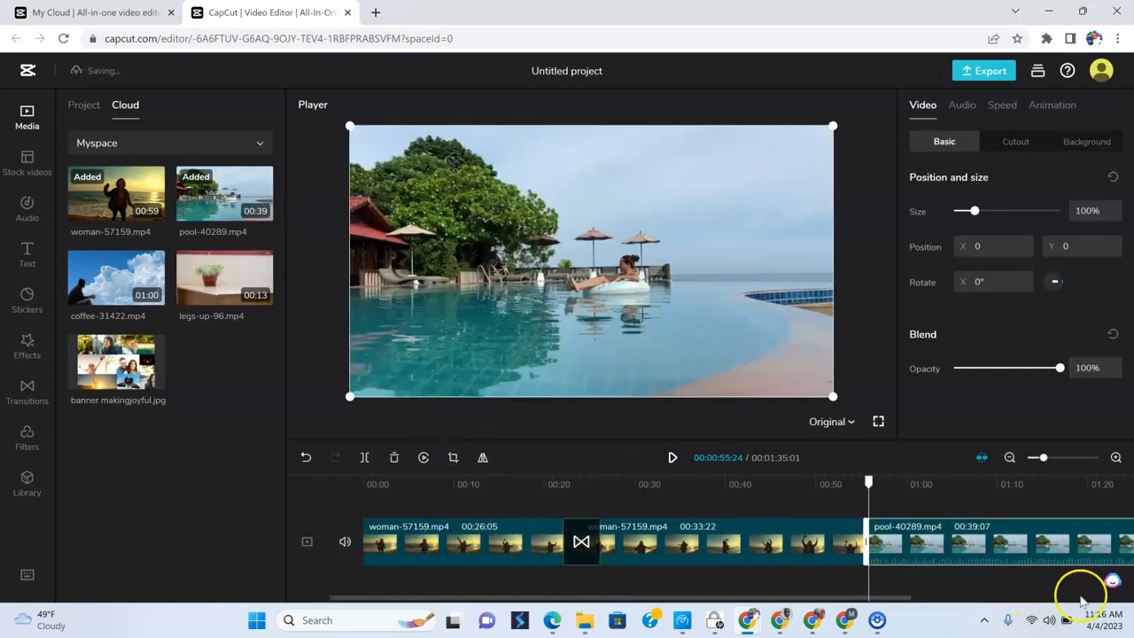
- Add coffee-31422.mp4 after the pool clip, and insert legs-up-96.mp4 between the pool and coffee clips
{"action": "left_click", "coordinate": [1009, 459]}
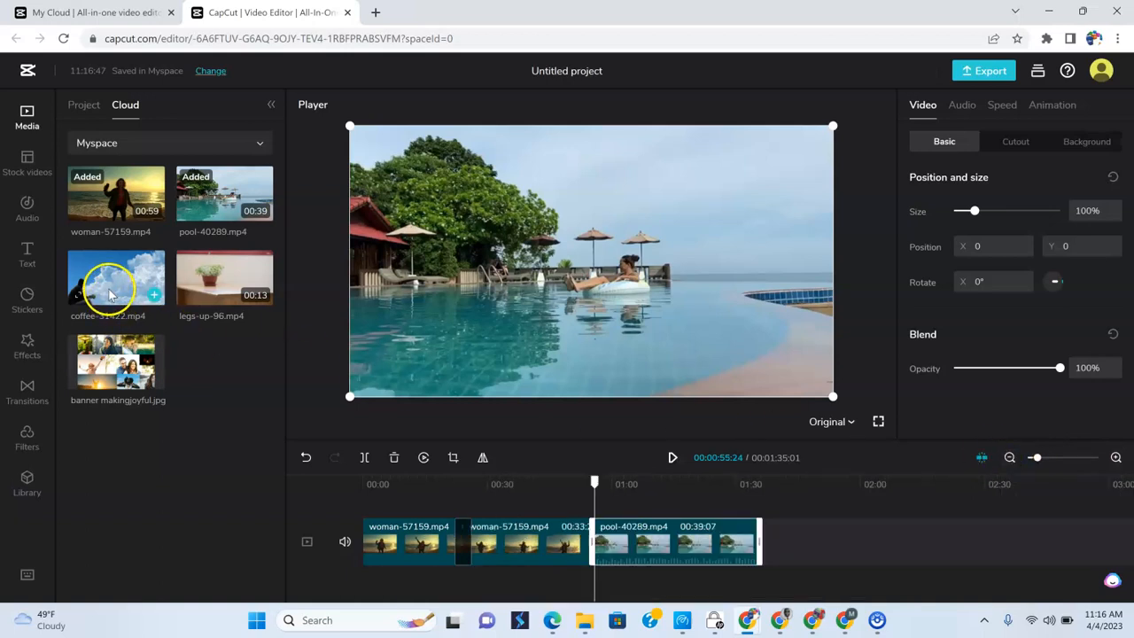
{"action": "left_click", "coordinate": [760, 484]}
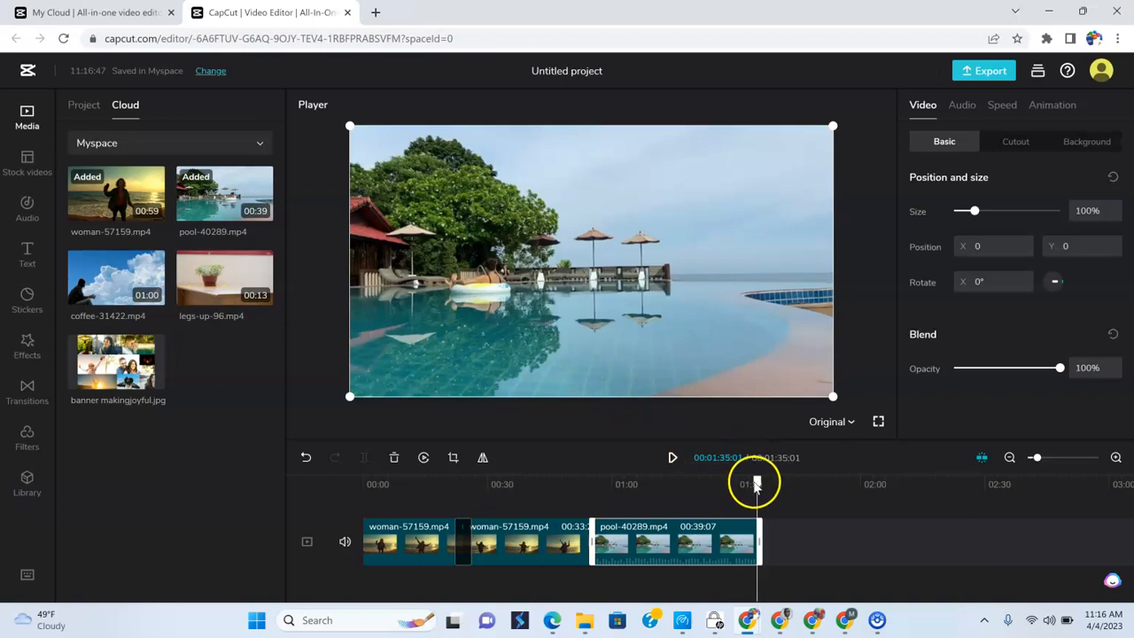
{"action": "left_click", "coordinate": [155, 297]}
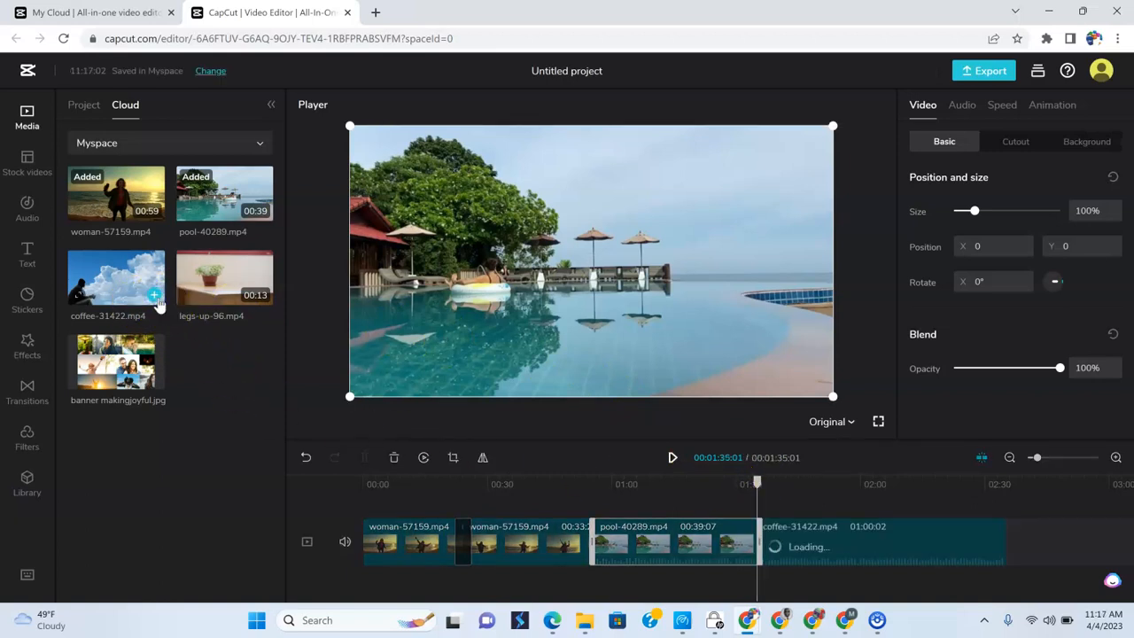
{"action": "left_click", "coordinate": [266, 294]}
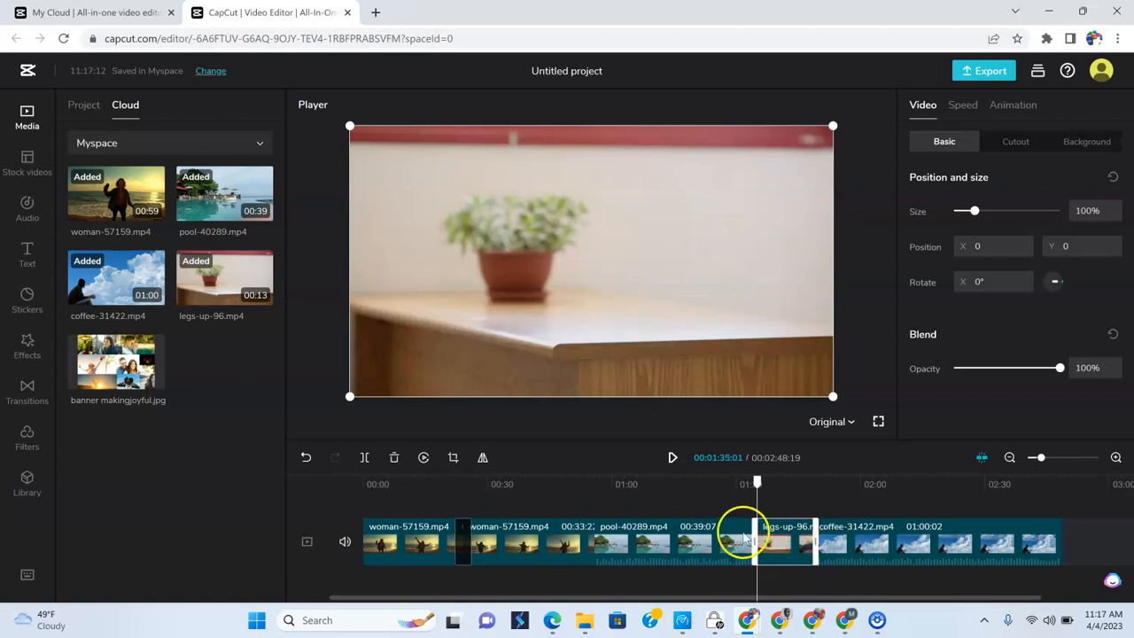
- Review the assembled sequence by selecting the pool, legs-up, coffee and woman clips on the timeline in turn
{"action": "left_click", "coordinate": [691, 542]}
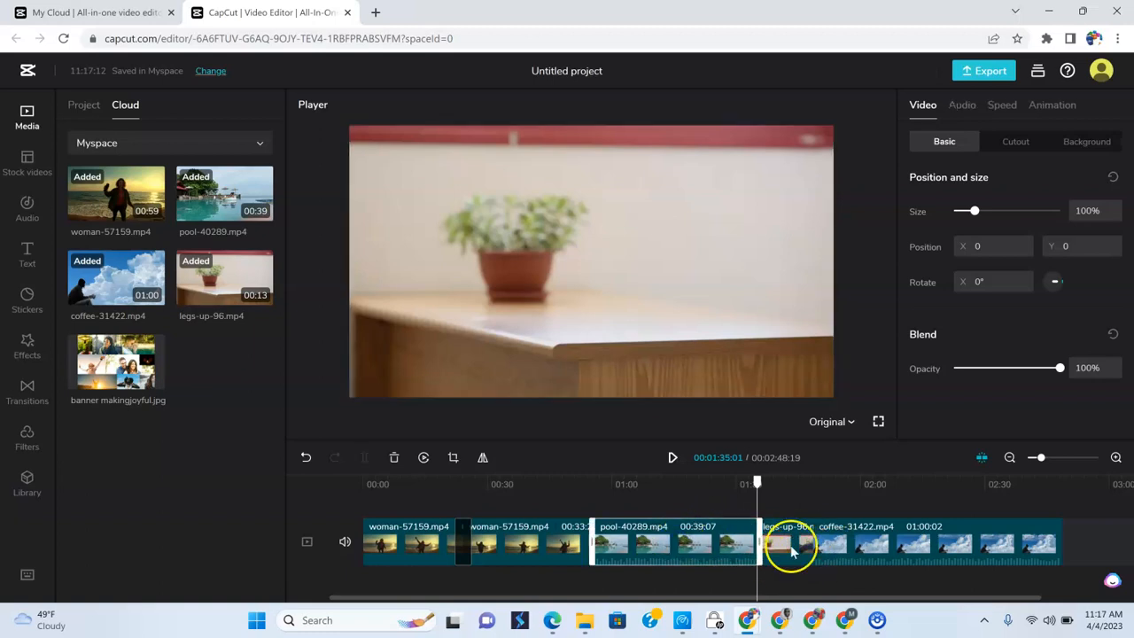
{"action": "left_click", "coordinate": [791, 553]}
{"action": "left_click", "coordinate": [923, 543]}
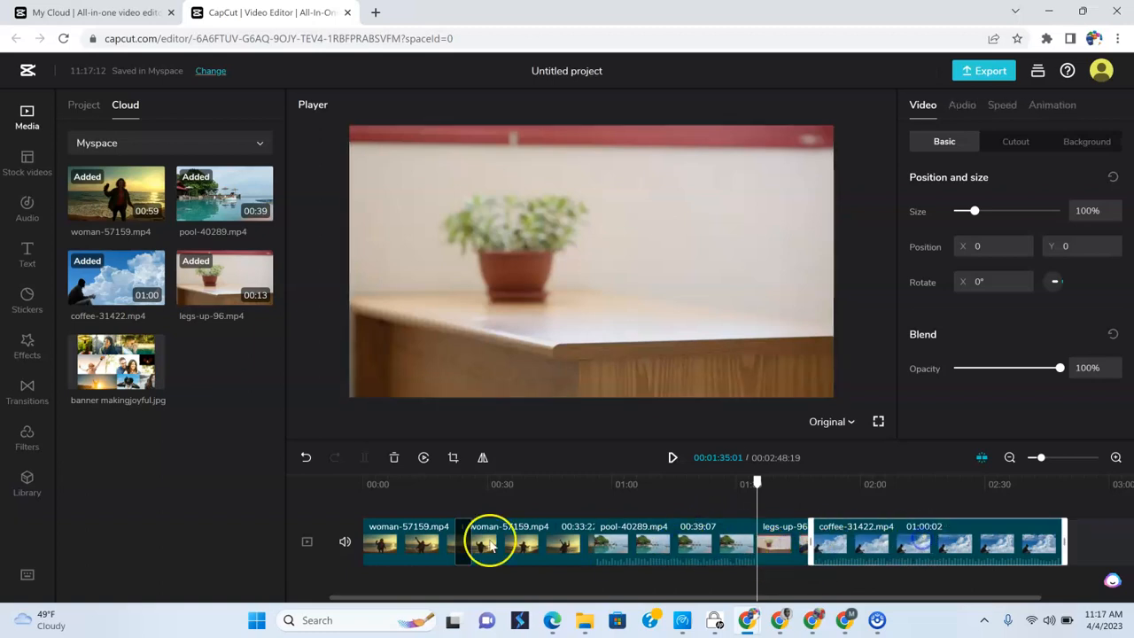
{"action": "left_click", "coordinate": [406, 550]}
{"action": "left_click", "coordinate": [522, 550]}
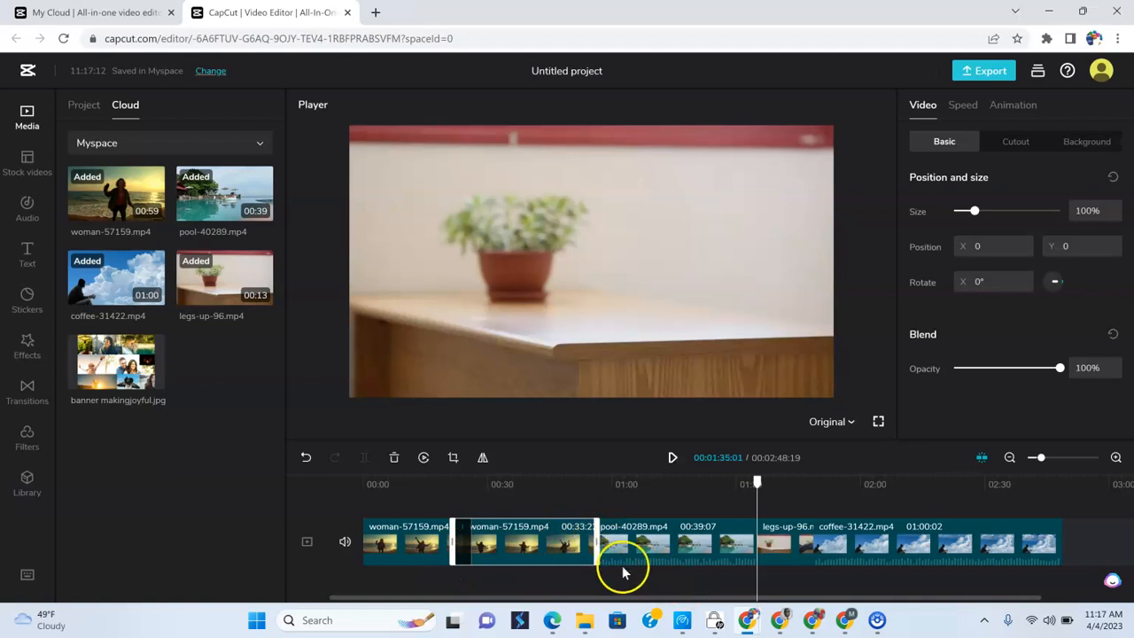
{"action": "left_click", "coordinate": [687, 543]}
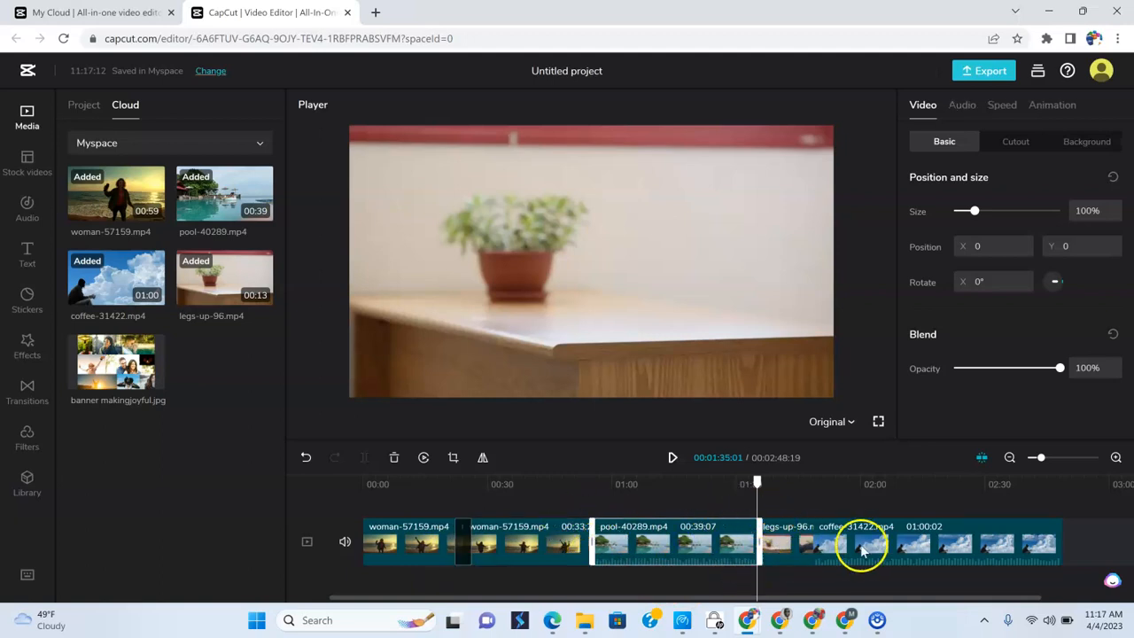
{"action": "left_click", "coordinate": [862, 551]}
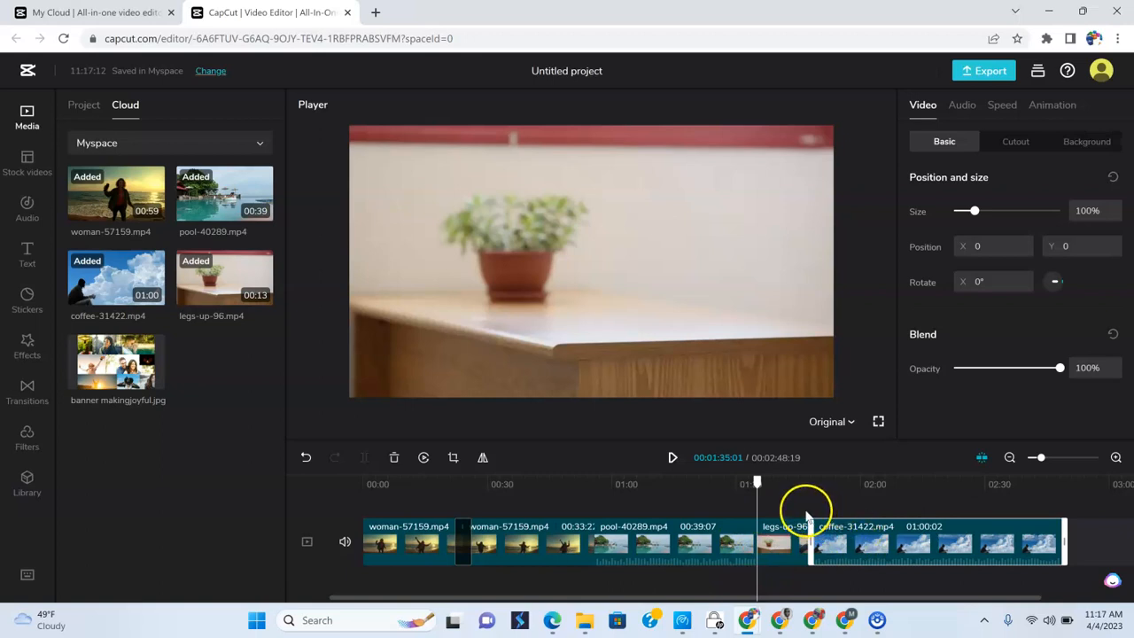
- Add the Woosh transition from the Blur category between the second woman-57159.mp4 clip and pool-40289.mp4
{"action": "left_click", "coordinate": [518, 544]}
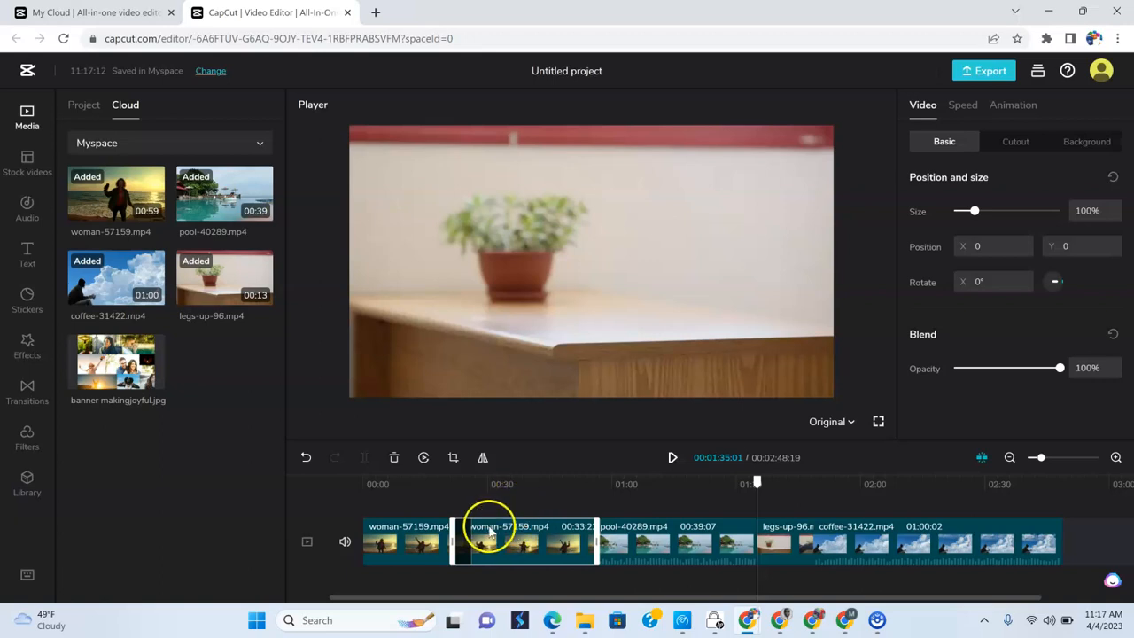
{"action": "left_click", "coordinate": [29, 397]}
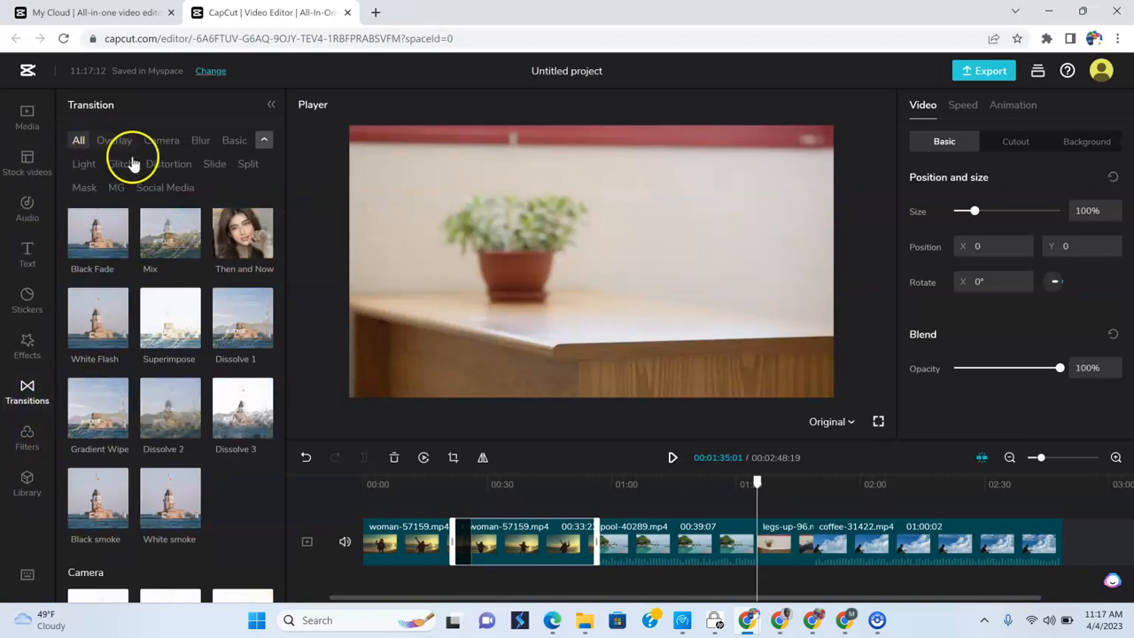
{"action": "left_click", "coordinate": [200, 147]}
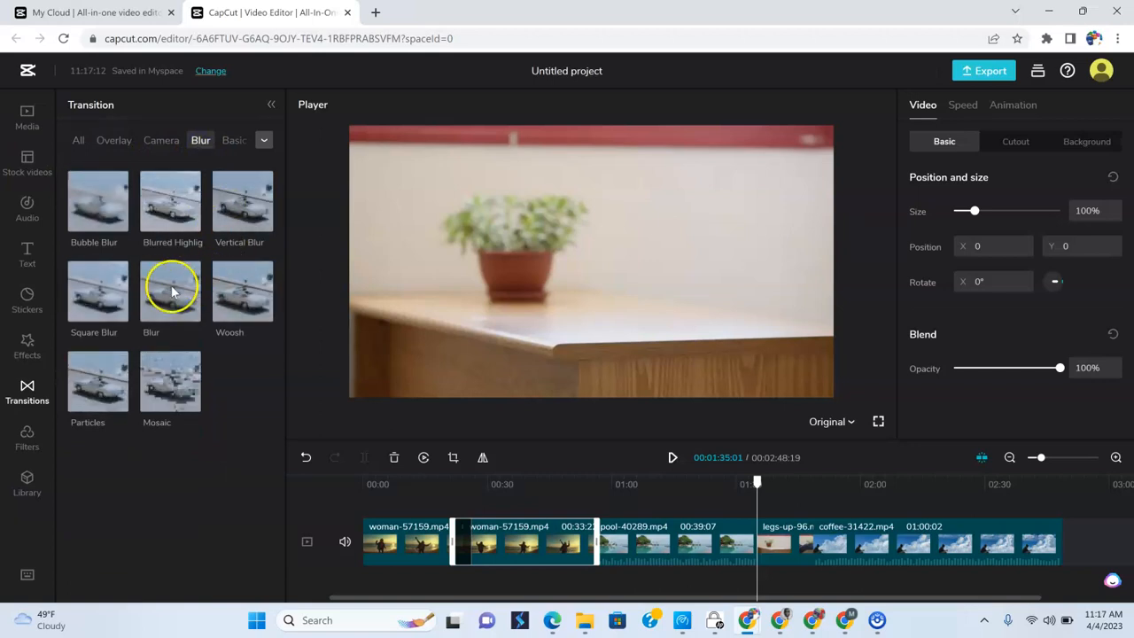
{"action": "mouse_move", "coordinate": [174, 419]}
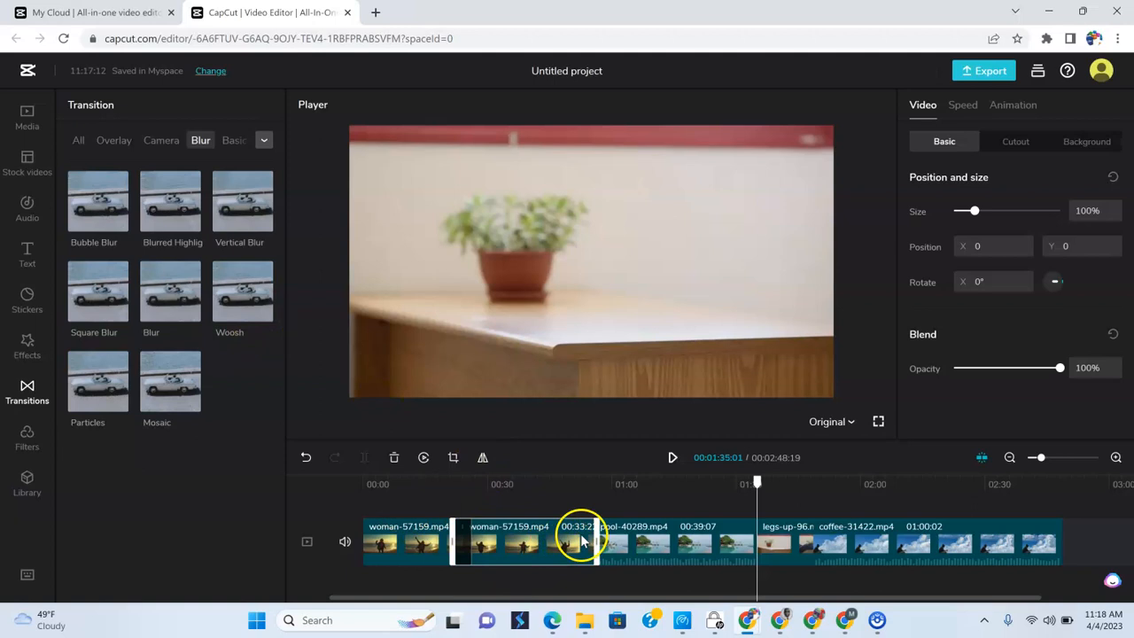
{"action": "left_click", "coordinate": [594, 485]}
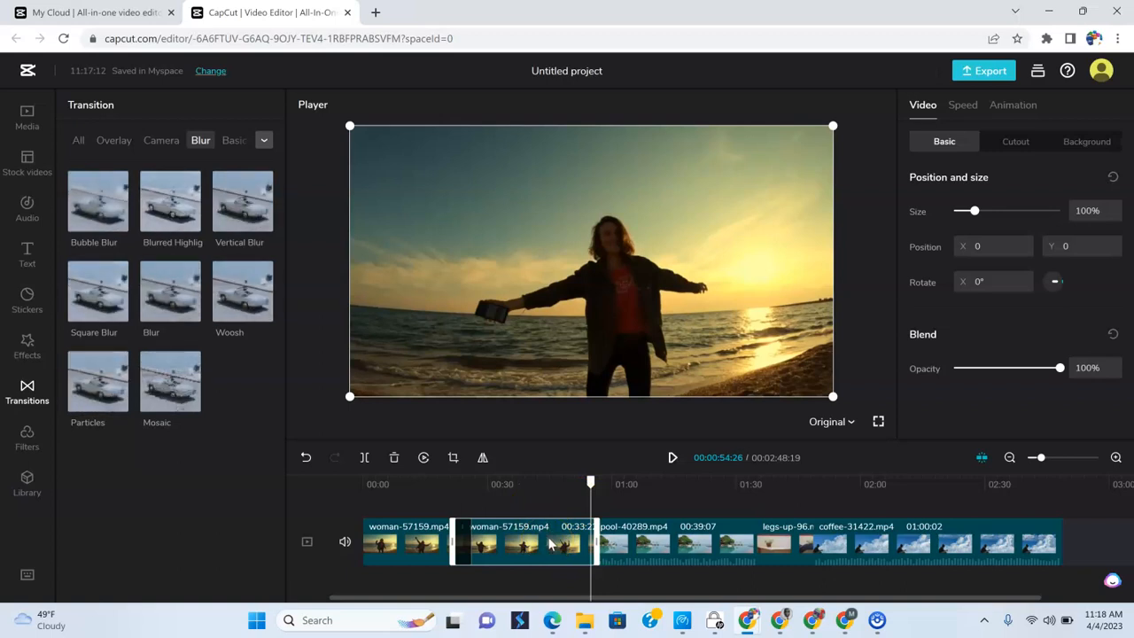
{"action": "left_click", "coordinate": [457, 460]}
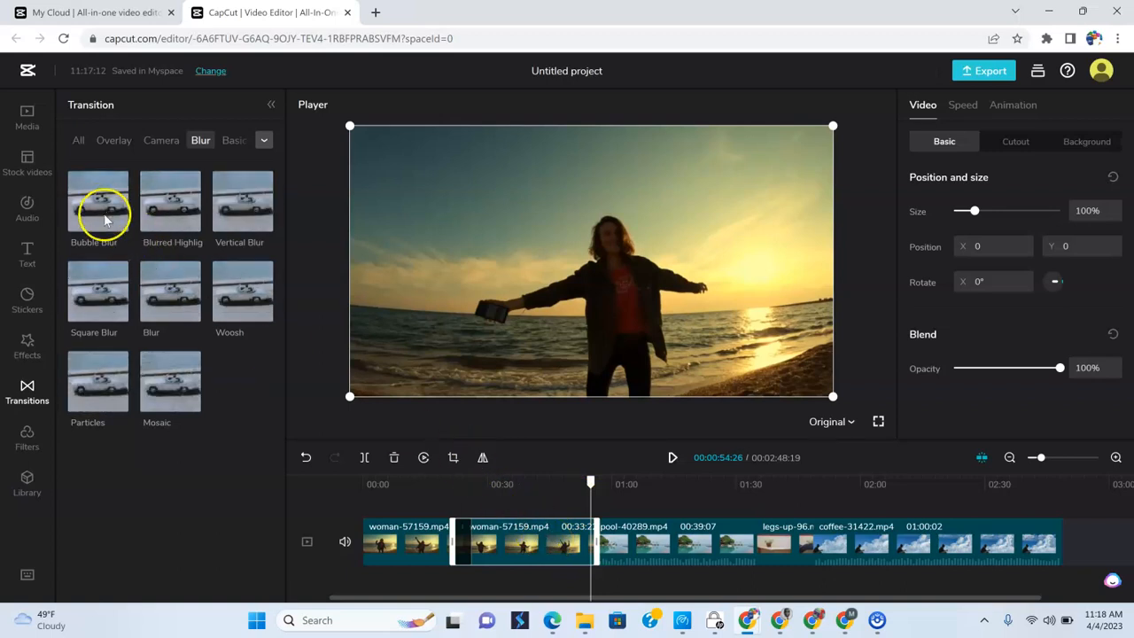
{"action": "left_click", "coordinate": [264, 315]}
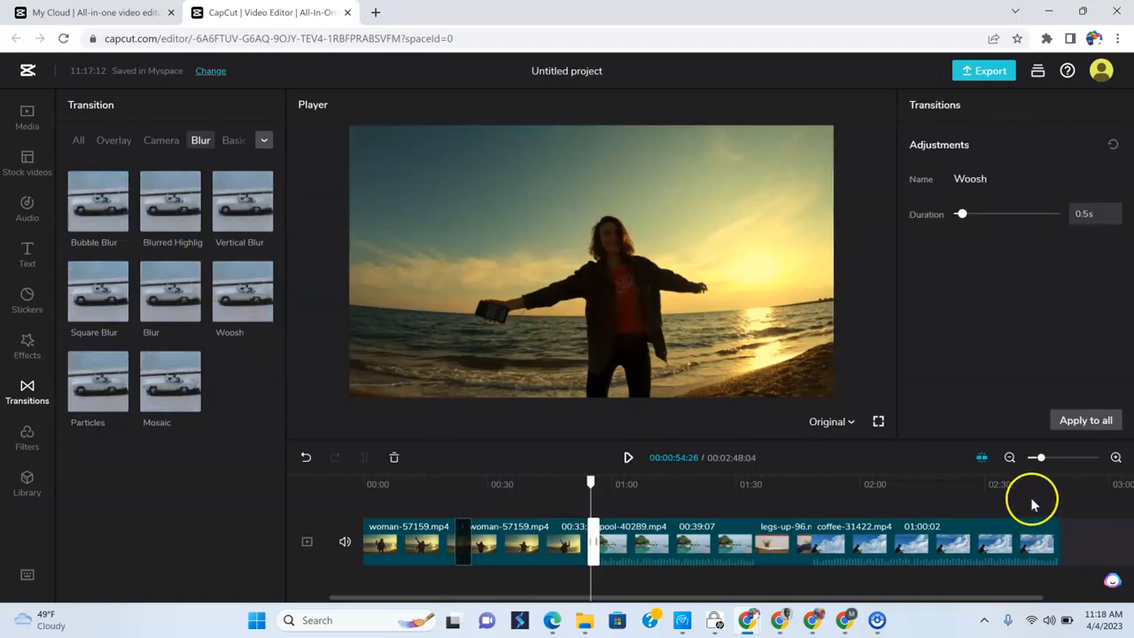
- Play back the Woosh transition into the pool clip twice, starting from about 54 seconds each time
{"action": "left_click", "coordinate": [1115, 458]}
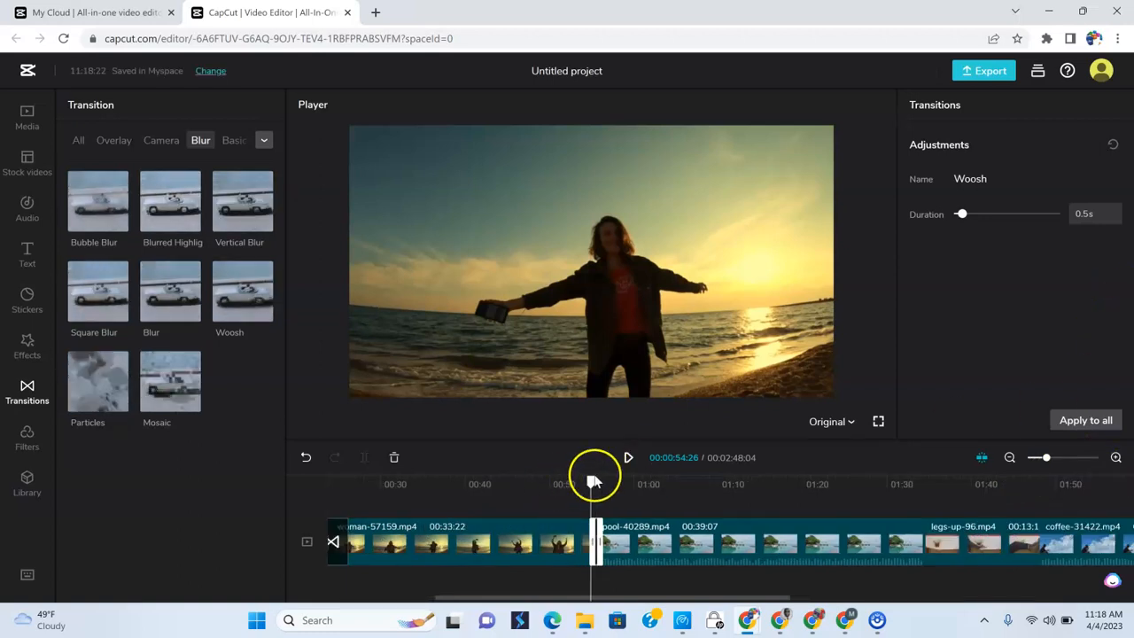
{"action": "left_click", "coordinate": [628, 457]}
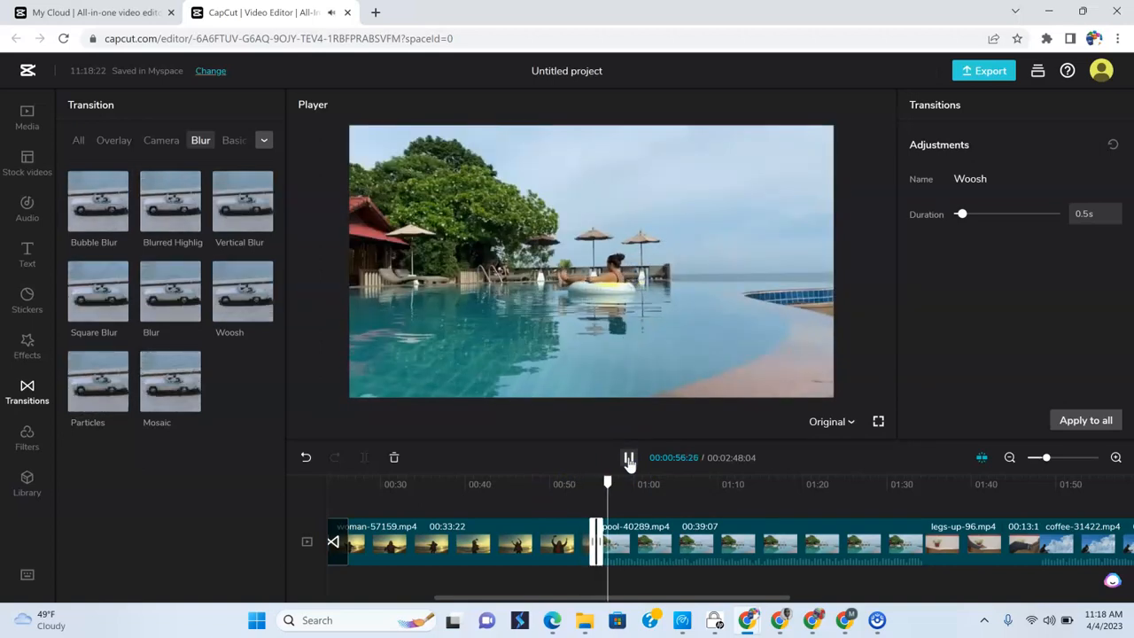
{"action": "left_click", "coordinate": [628, 457]}
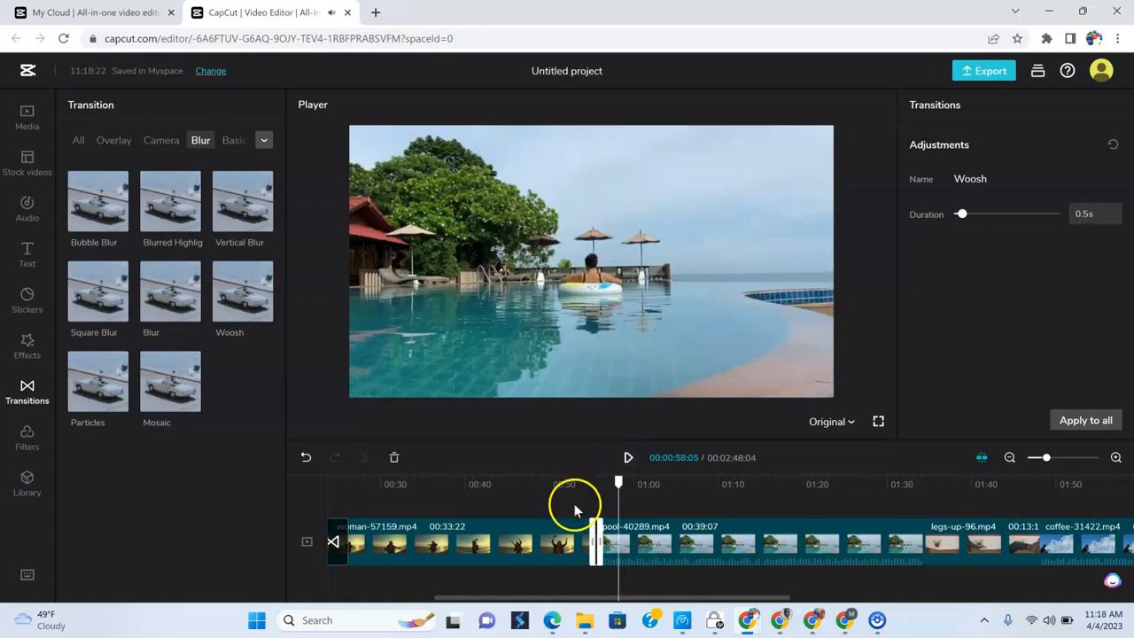
{"action": "left_click", "coordinate": [694, 548]}
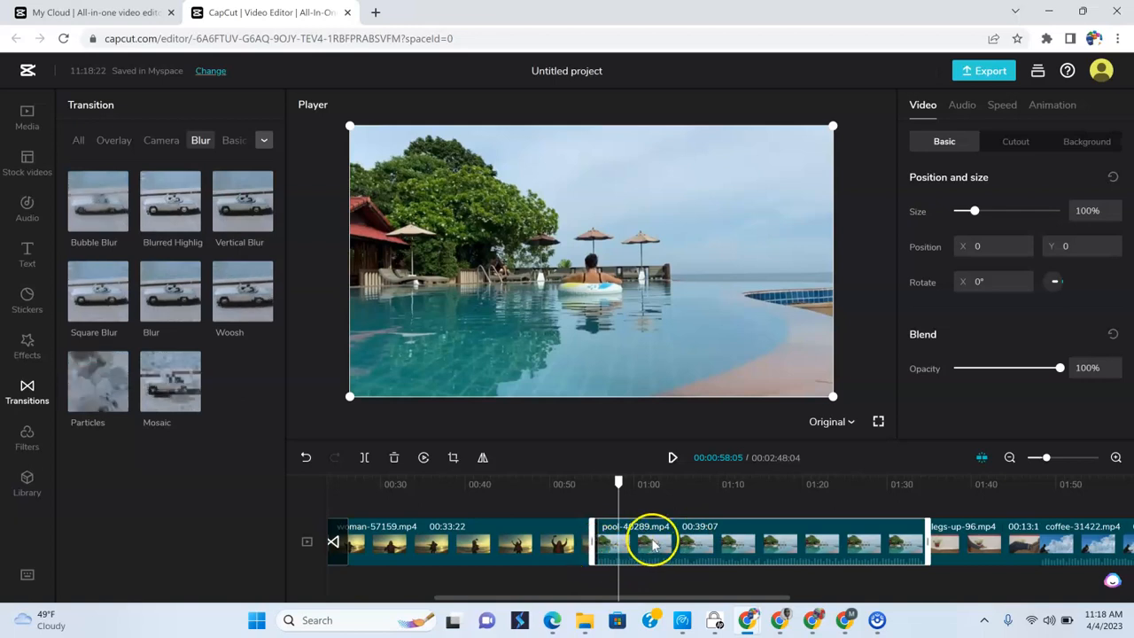
{"action": "left_click", "coordinate": [589, 494]}
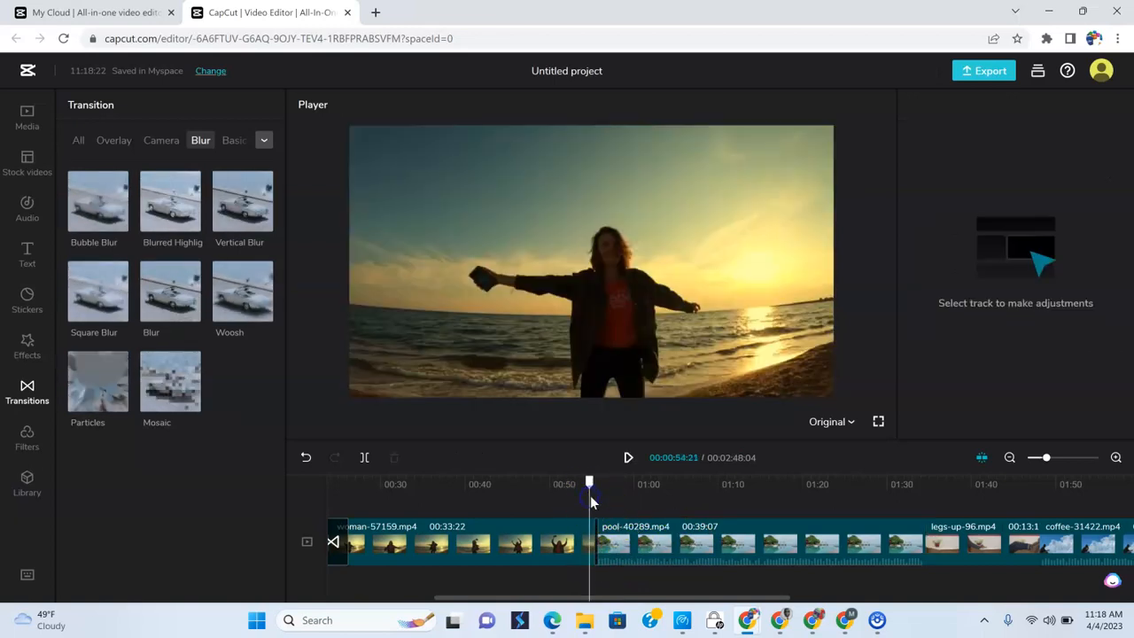
{"action": "left_click", "coordinate": [629, 459]}
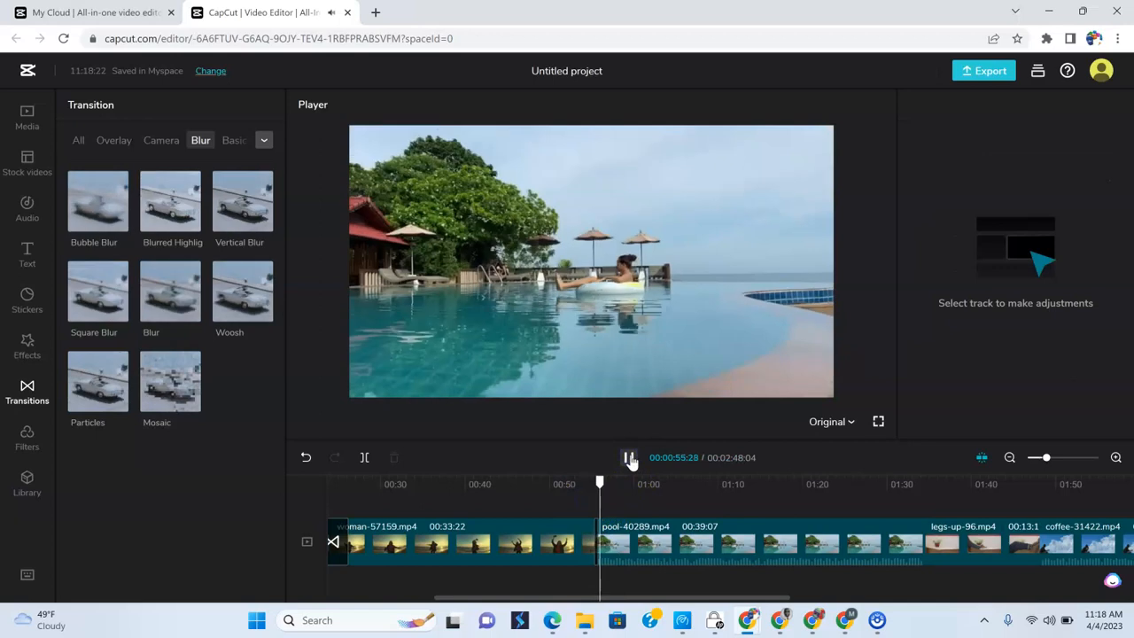
{"action": "left_click", "coordinate": [806, 538]}
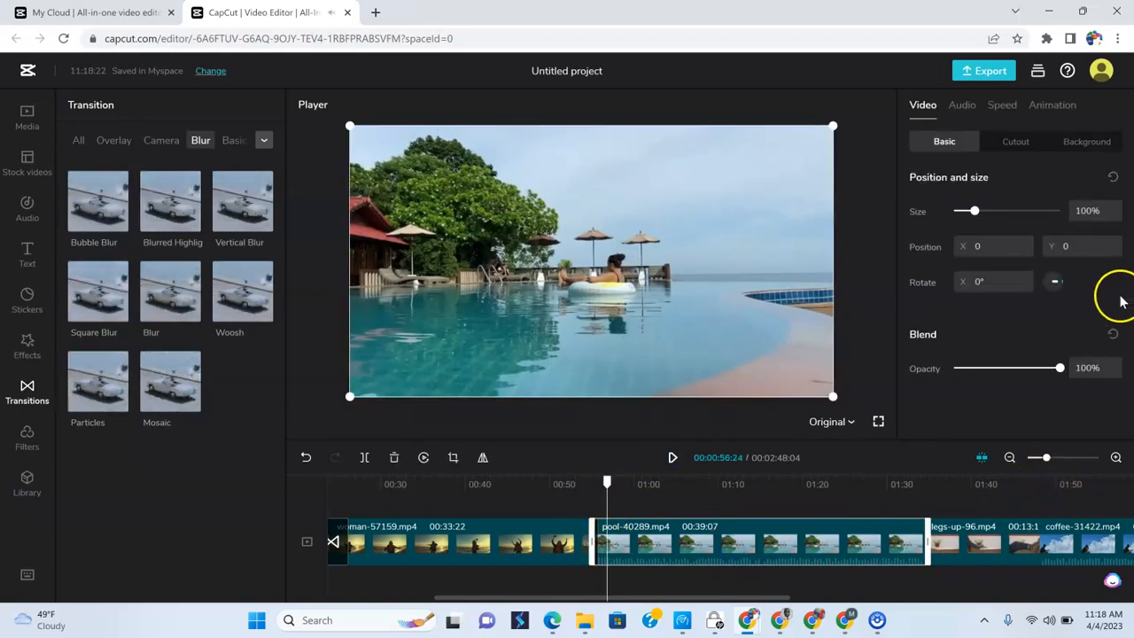
- Lengthen the Woosh transition to 2 s and play it back from about 53 seconds
{"action": "left_click", "coordinate": [1116, 459]}
{"action": "left_click", "coordinate": [1115, 459]}
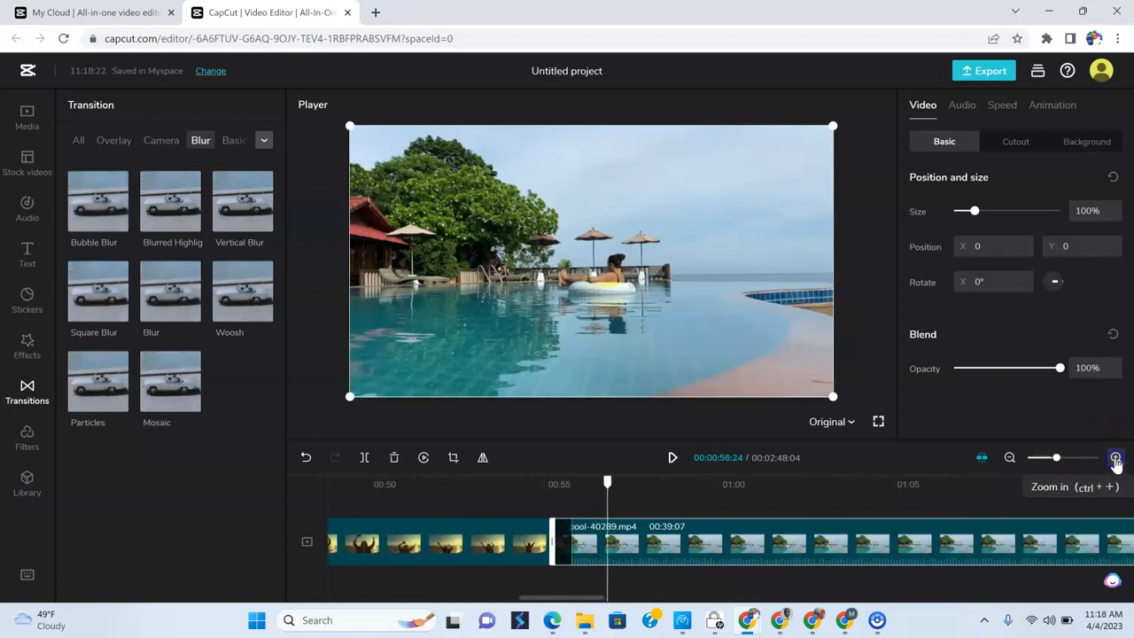
{"action": "left_click", "coordinate": [1116, 458]}
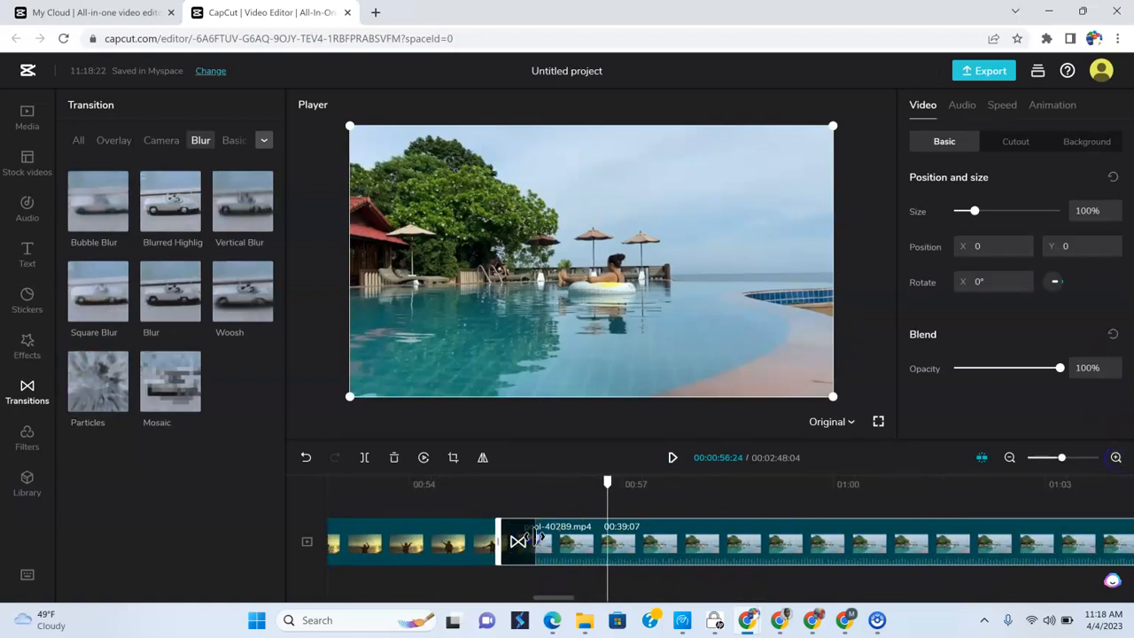
{"action": "left_click", "coordinate": [532, 540]}
{"action": "left_click", "coordinate": [349, 483]}
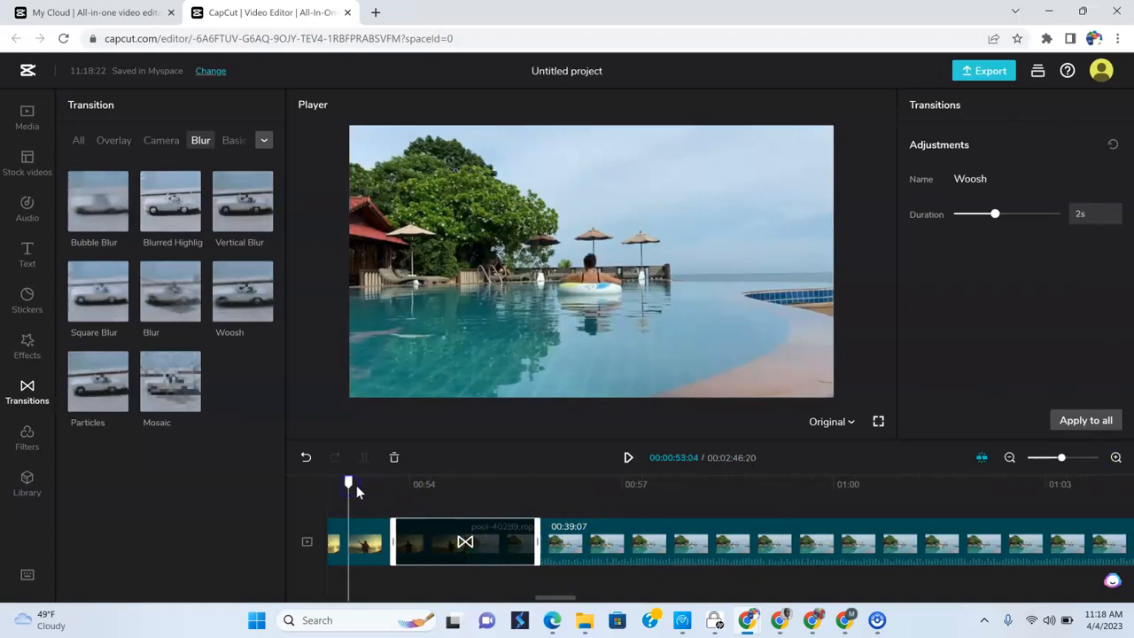
{"action": "left_click", "coordinate": [628, 457]}
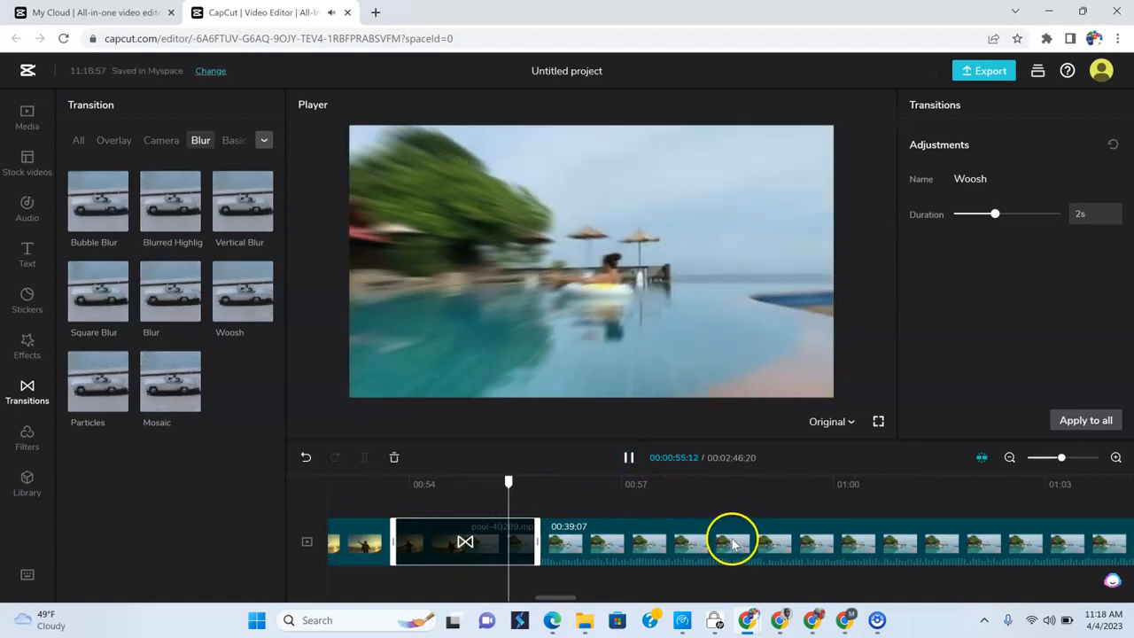
{"action": "left_click", "coordinate": [628, 457]}
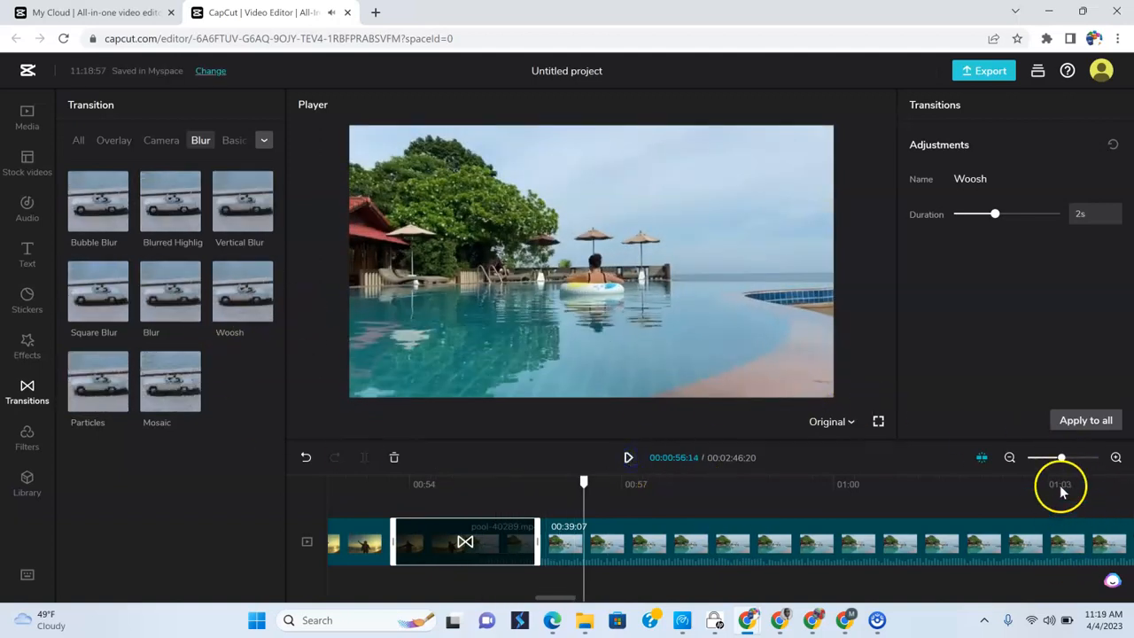
- Add the Like transition from the Social Media category between the pool and legs-up clips and play it back from about 1:30
{"action": "left_click", "coordinate": [1010, 458]}
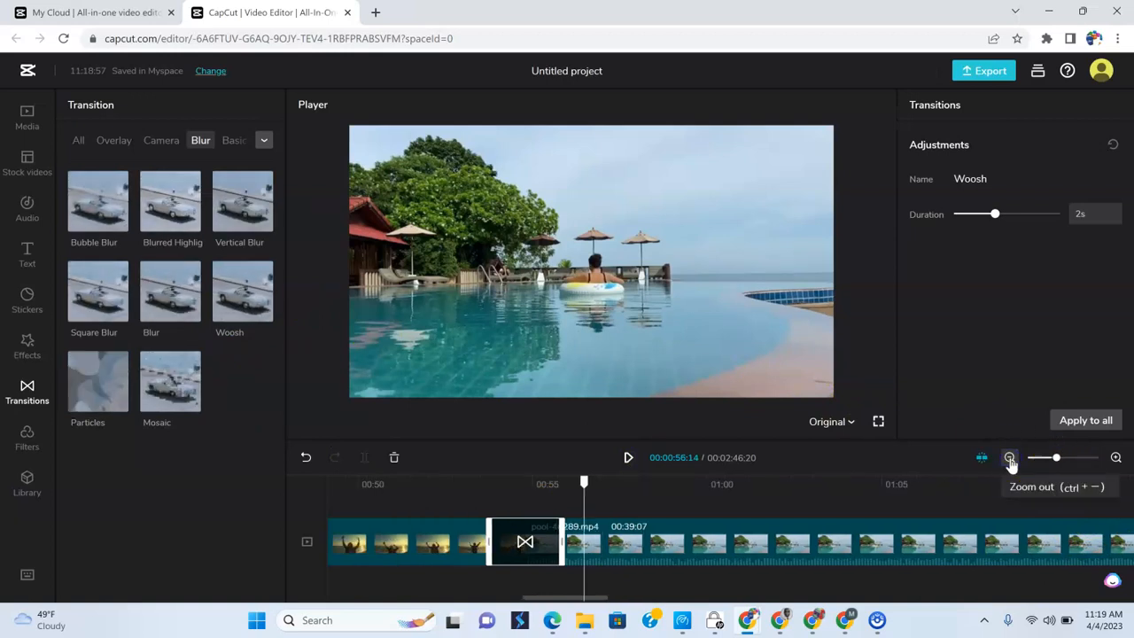
{"action": "left_click", "coordinate": [1010, 459]}
{"action": "left_click", "coordinate": [1011, 458]}
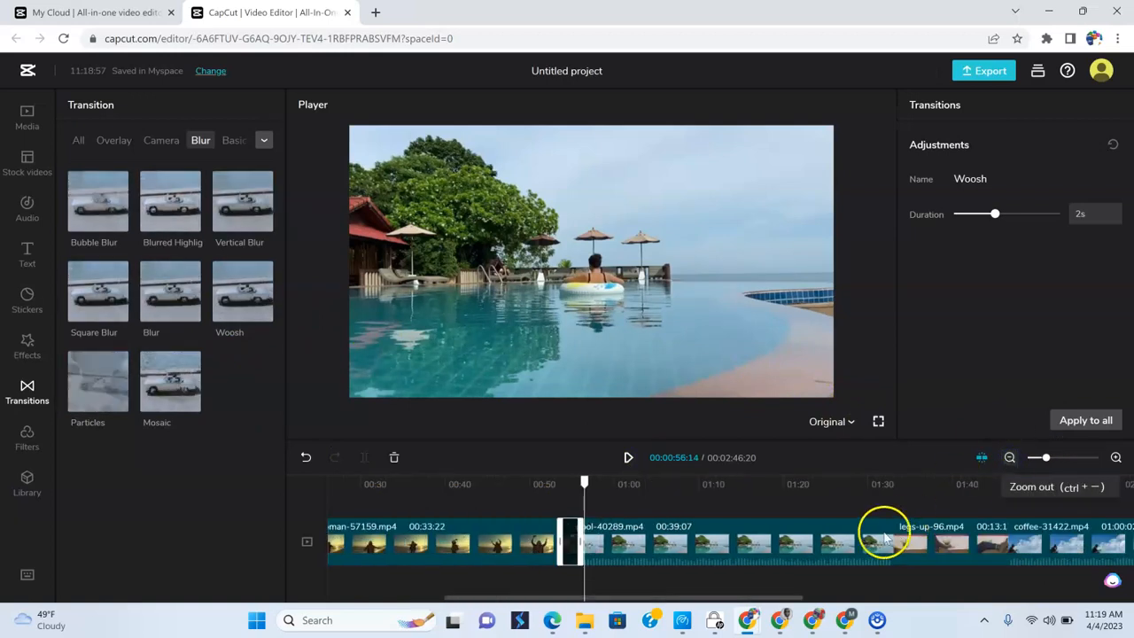
{"action": "left_click", "coordinate": [877, 485]}
{"action": "left_click", "coordinate": [882, 544]}
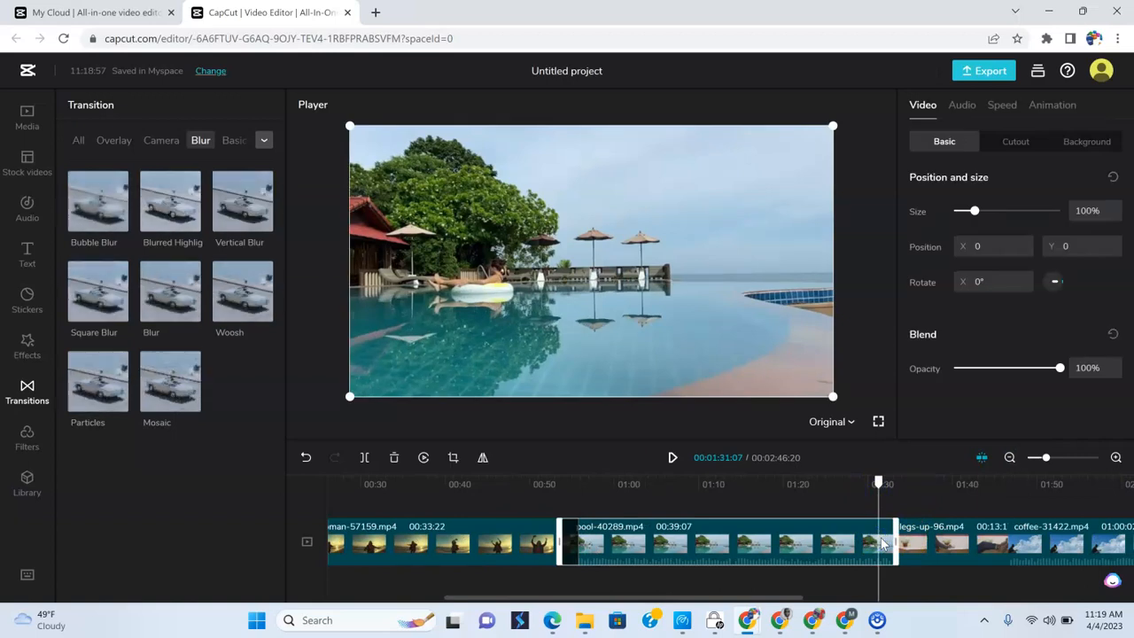
{"action": "left_click", "coordinate": [860, 544]}
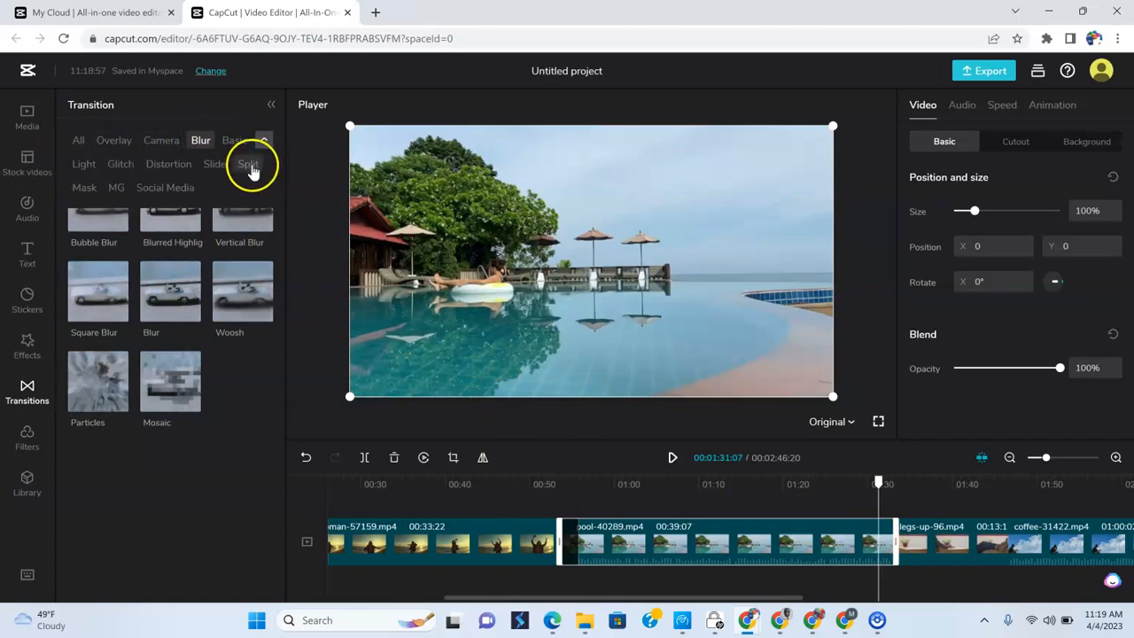
{"action": "left_click", "coordinate": [160, 188]}
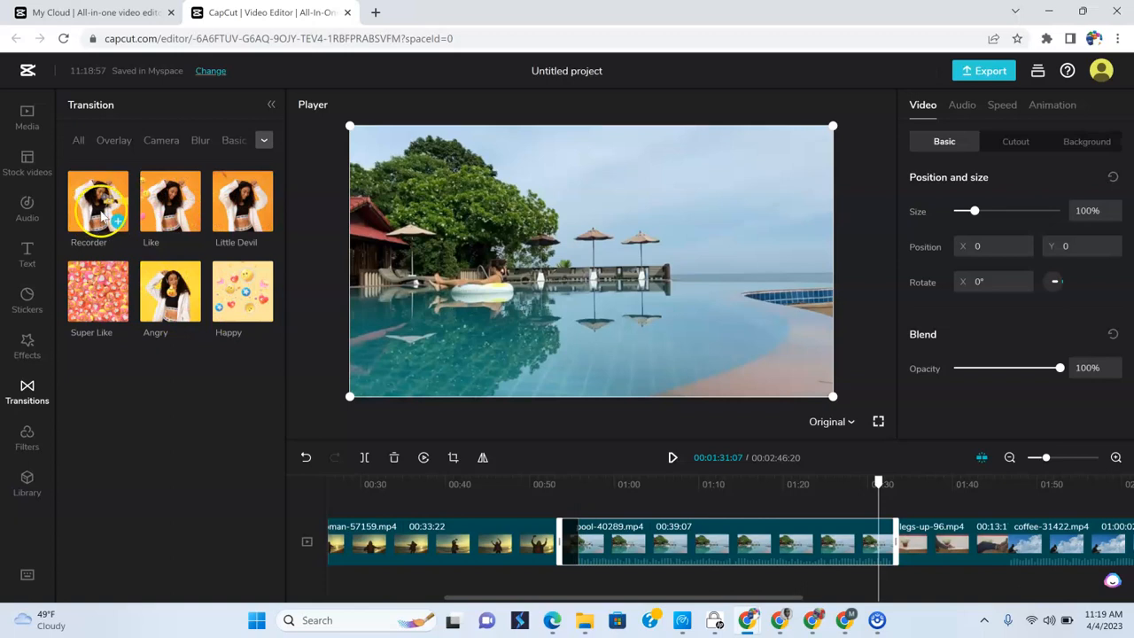
{"action": "left_click", "coordinate": [190, 223]}
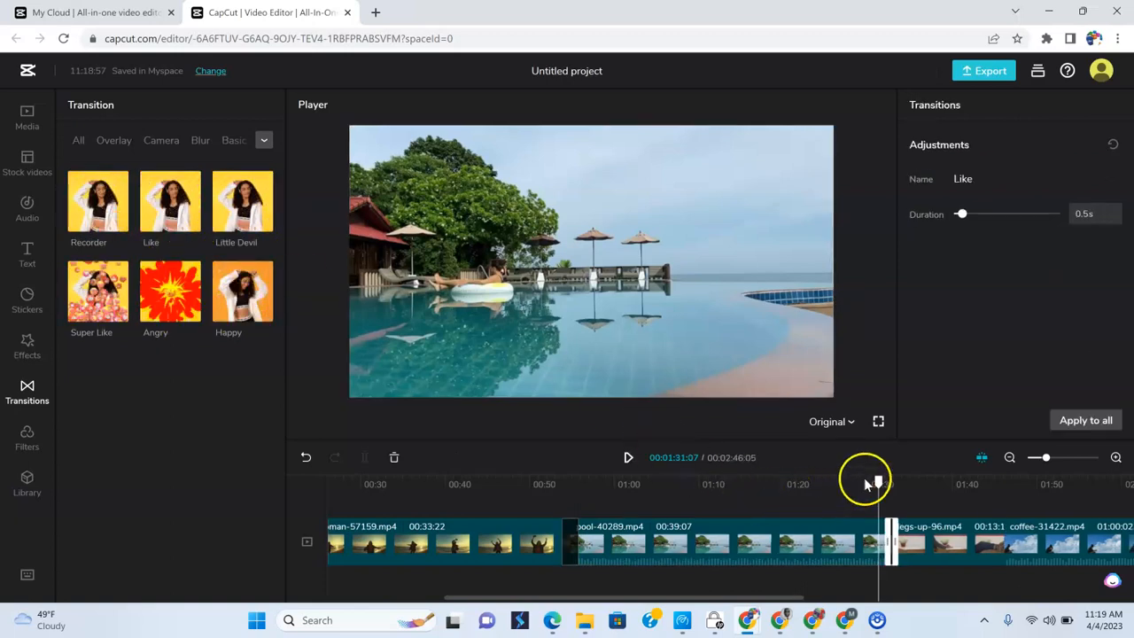
{"action": "left_click_drag", "start_coordinate": [877, 483], "coordinate": [874, 484]}
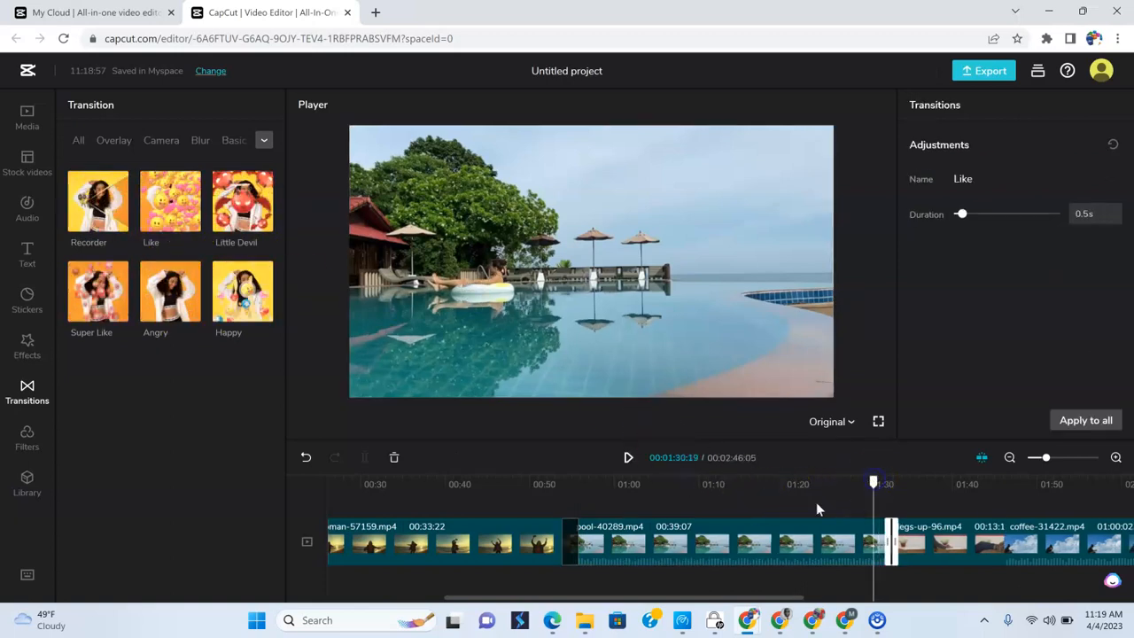
{"action": "left_click", "coordinate": [631, 461]}
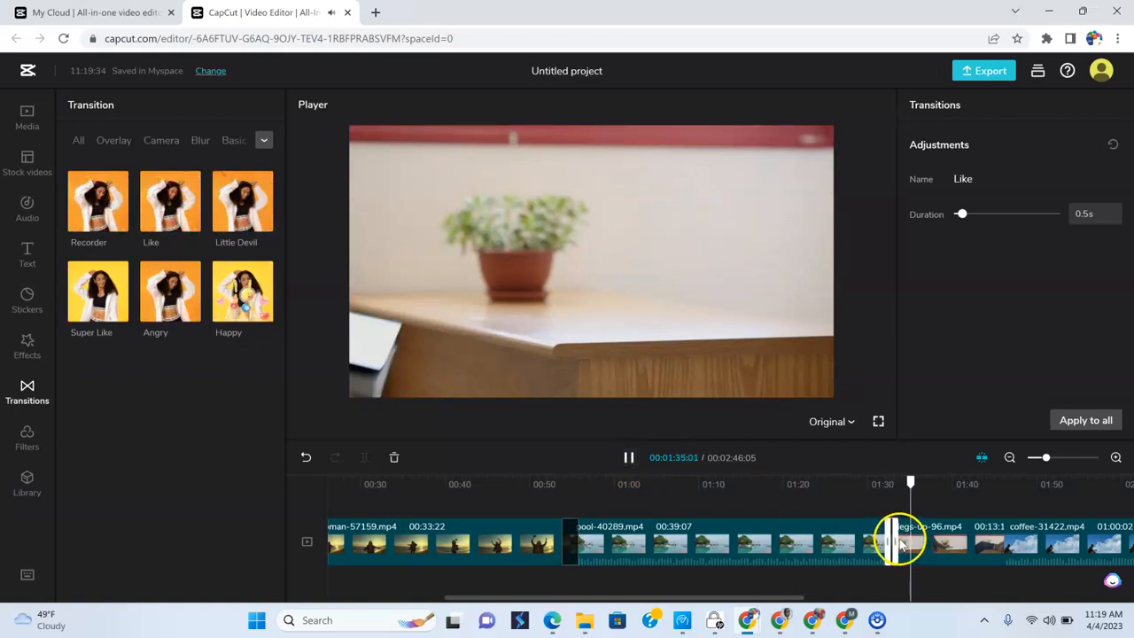
- Lengthen the Like transition to 5 s and play it back from about 1:28
{"action": "left_click_drag", "start_coordinate": [893, 536], "coordinate": [855, 496]}
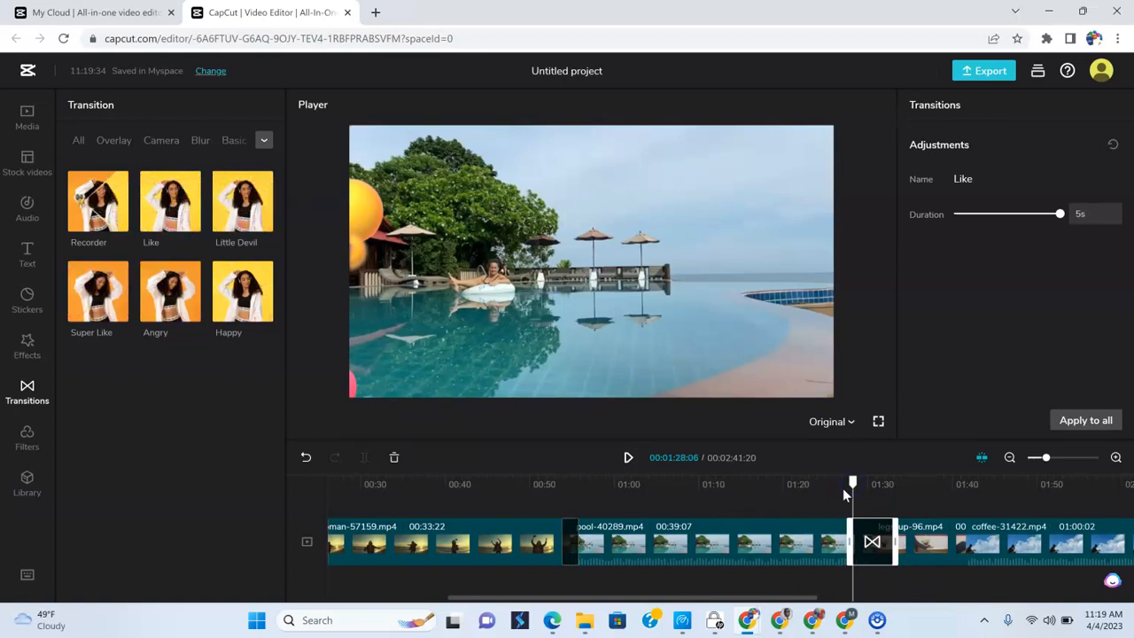
{"action": "left_click", "coordinate": [629, 457]}
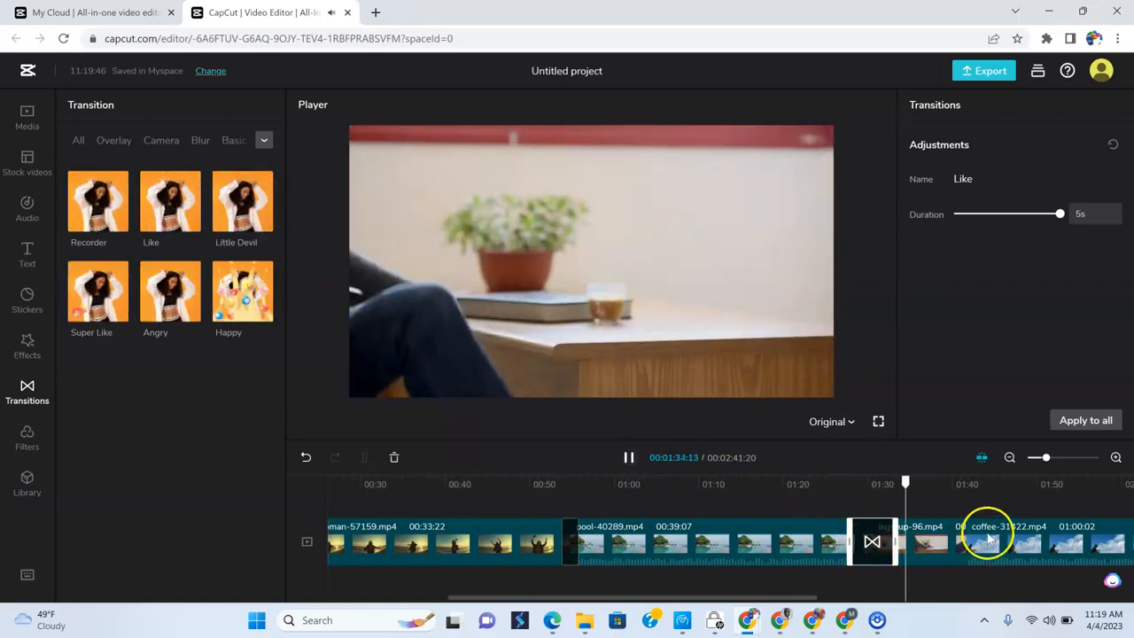
{"action": "left_click", "coordinate": [988, 536]}
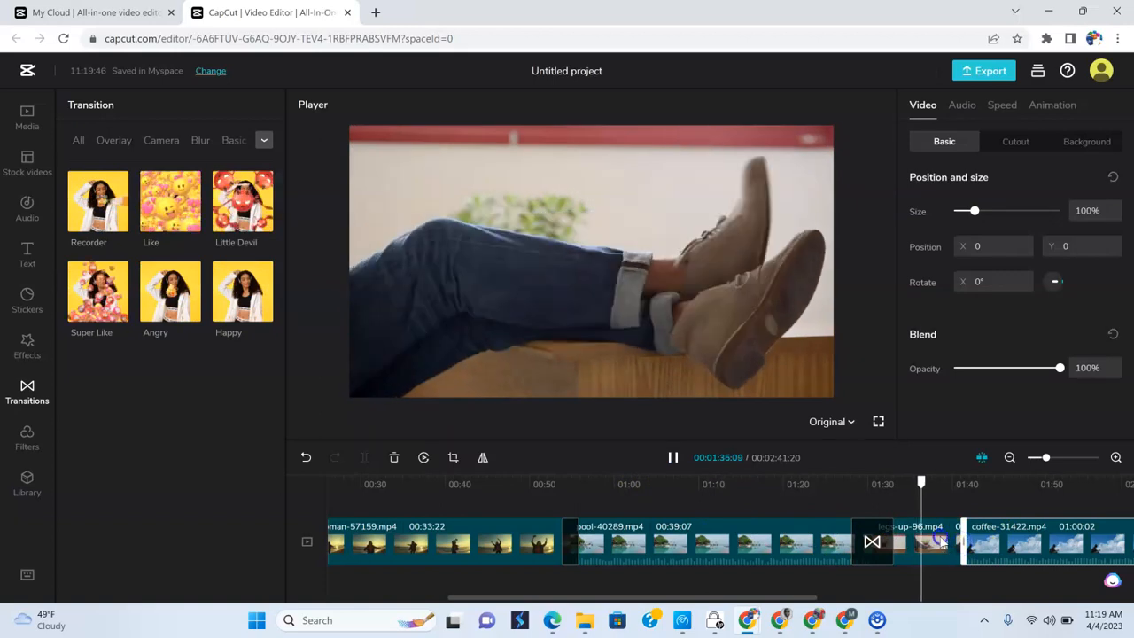
- Stop the playback and add the Whirlpool transition from the Distortion category between the legs-up and coffee clips
{"action": "left_click", "coordinate": [942, 543]}
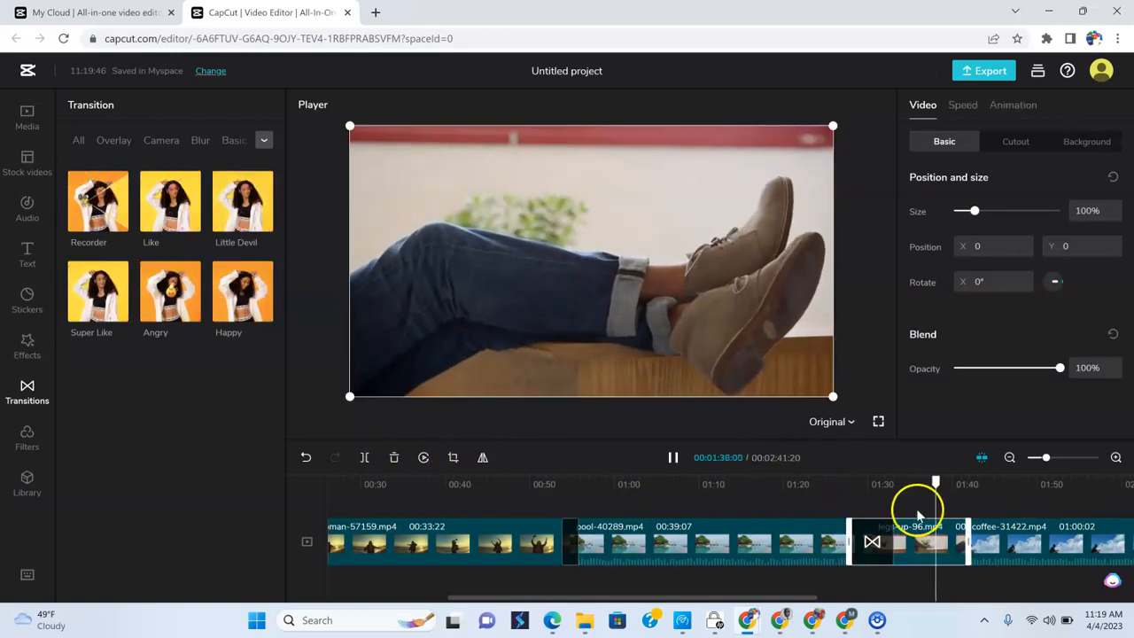
{"action": "left_click", "coordinate": [673, 457]}
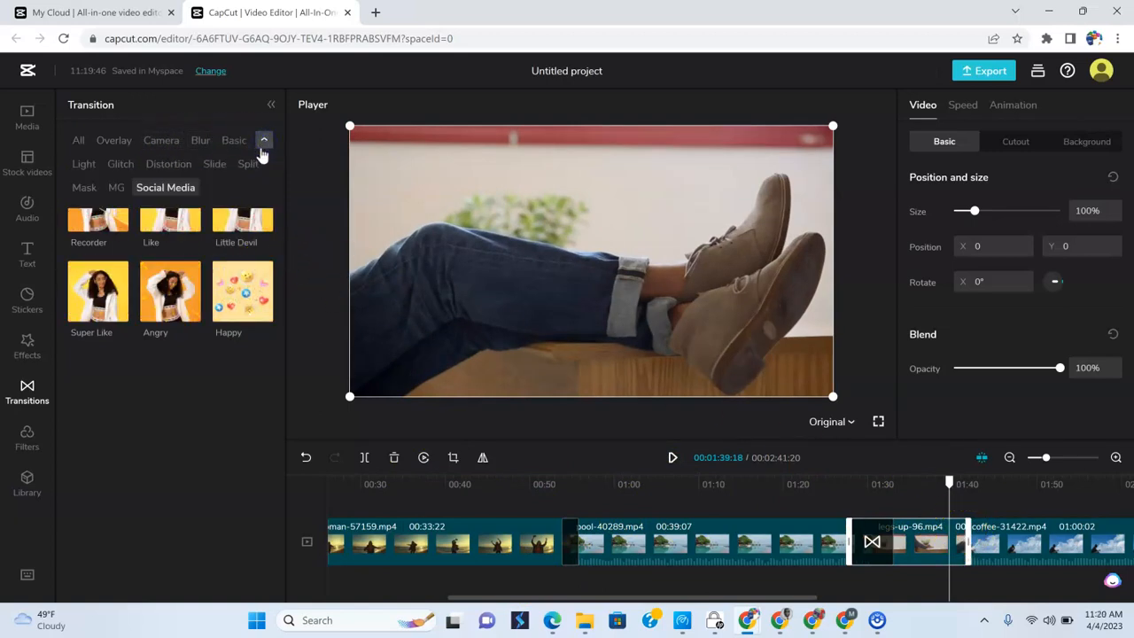
{"action": "left_click", "coordinate": [176, 166]}
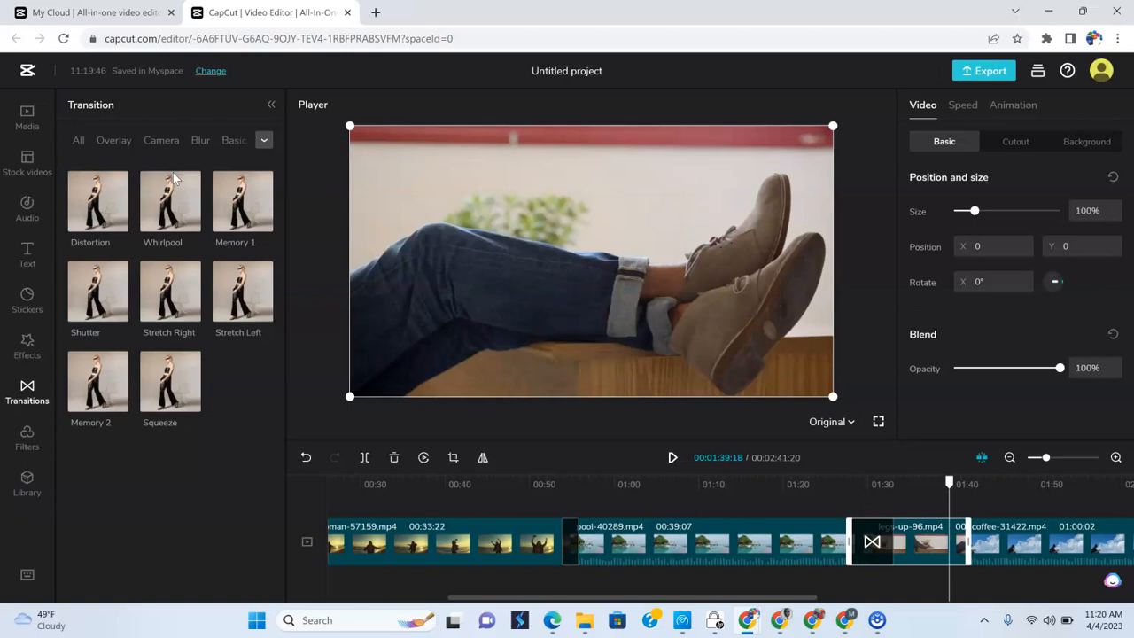
{"action": "left_click", "coordinate": [191, 223]}
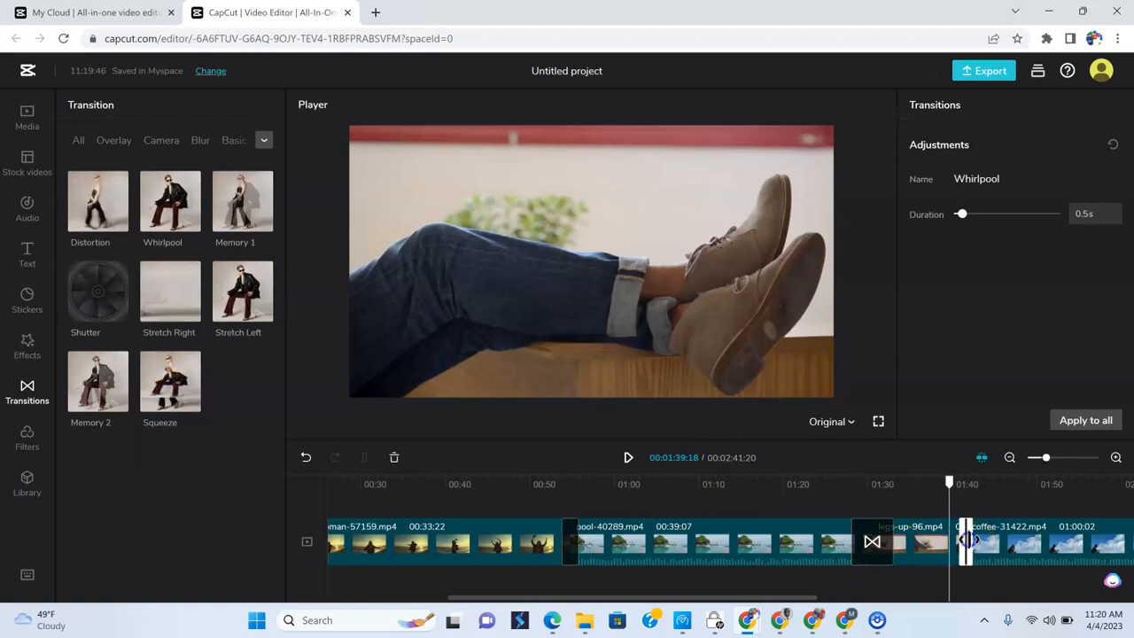
- Lengthen the Whirlpool transition to 3.6 s and play it back from about 1:37
{"action": "left_click_drag", "start_coordinate": [982, 537], "coordinate": [930, 505]}
{"action": "left_click", "coordinate": [931, 483]}
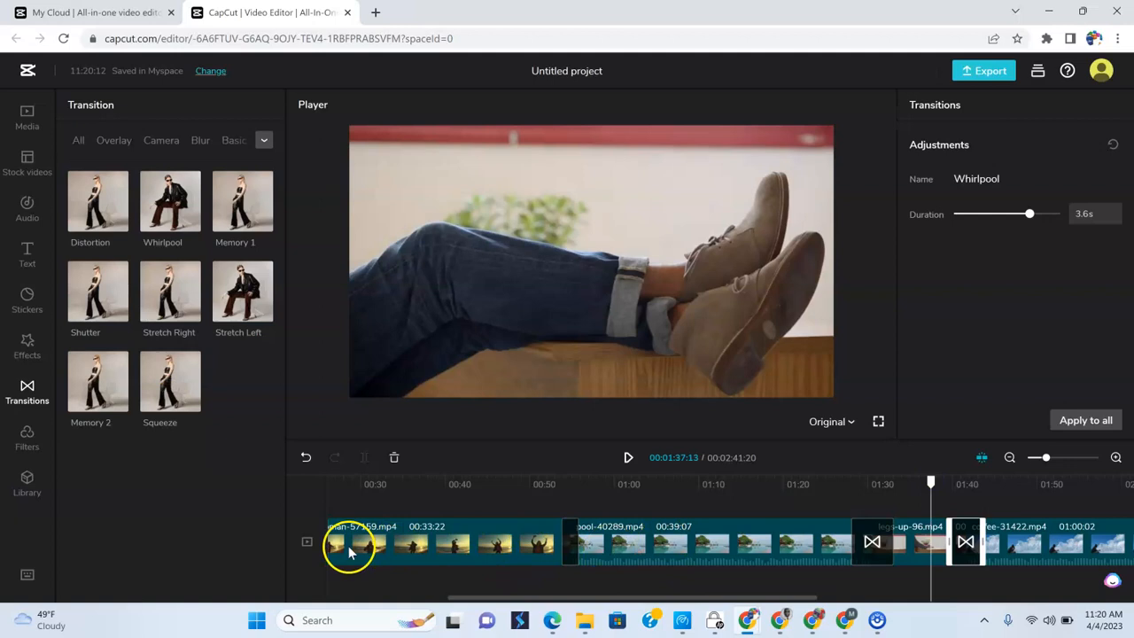
{"action": "left_click", "coordinate": [628, 458]}
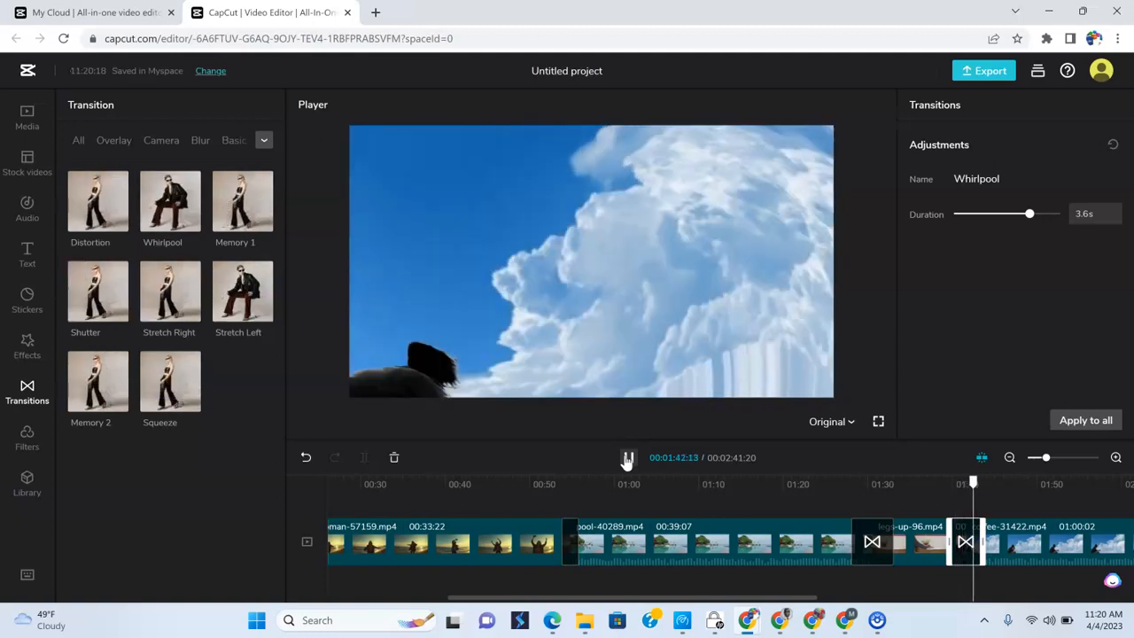
{"action": "left_click", "coordinate": [628, 457]}
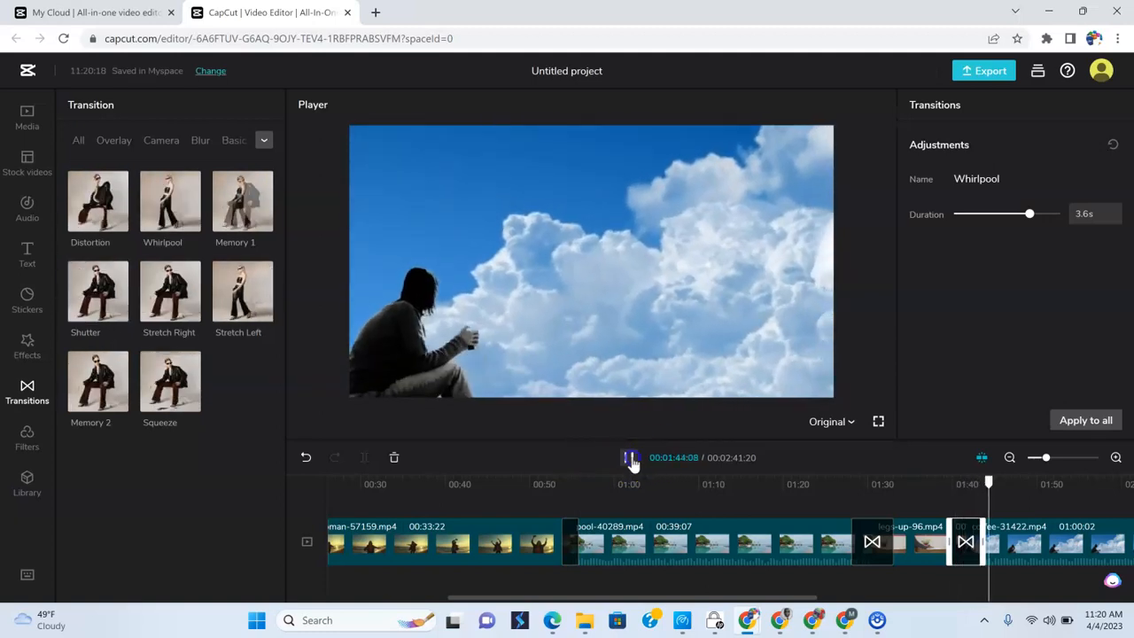
- Look over the whole timeline, check the coffee and pool clips, and return the playhead to the start
{"action": "left_click_drag", "start_coordinate": [797, 598], "coordinate": [984, 597]}
{"action": "left_click", "coordinate": [980, 592]}
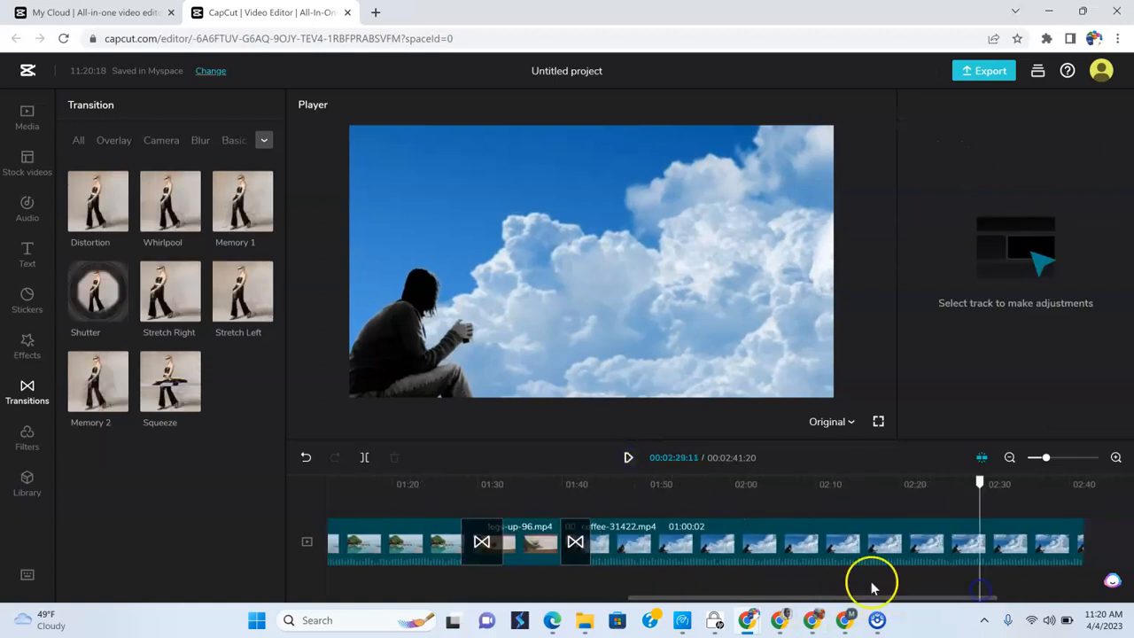
{"action": "left_click", "coordinate": [529, 488]}
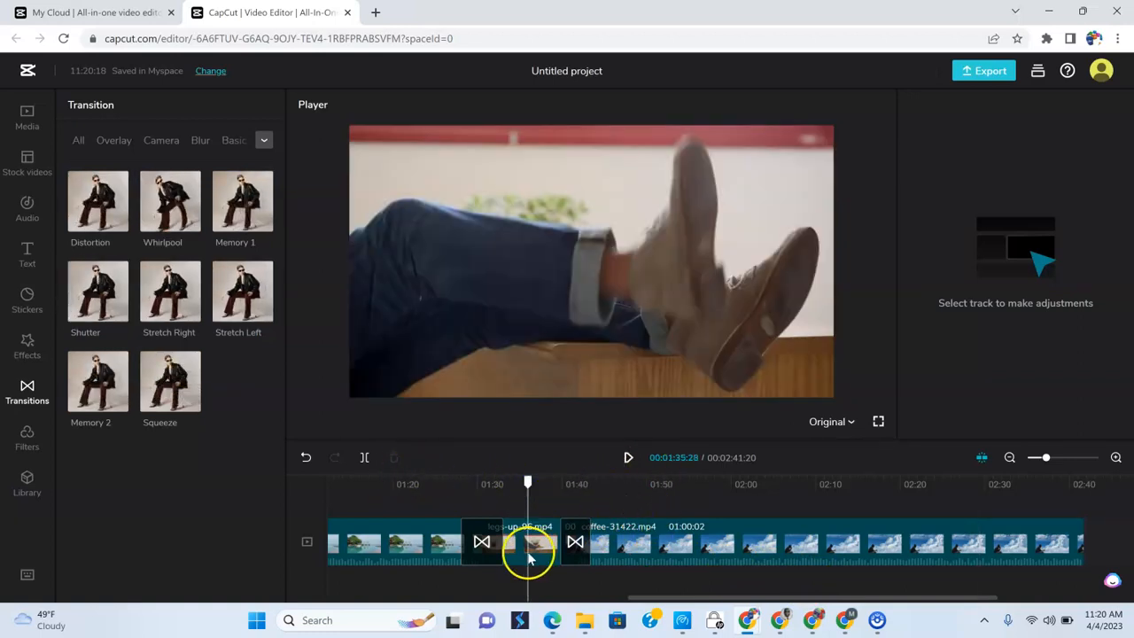
{"action": "left_click", "coordinate": [1009, 458]}
{"action": "left_click", "coordinate": [1010, 457]}
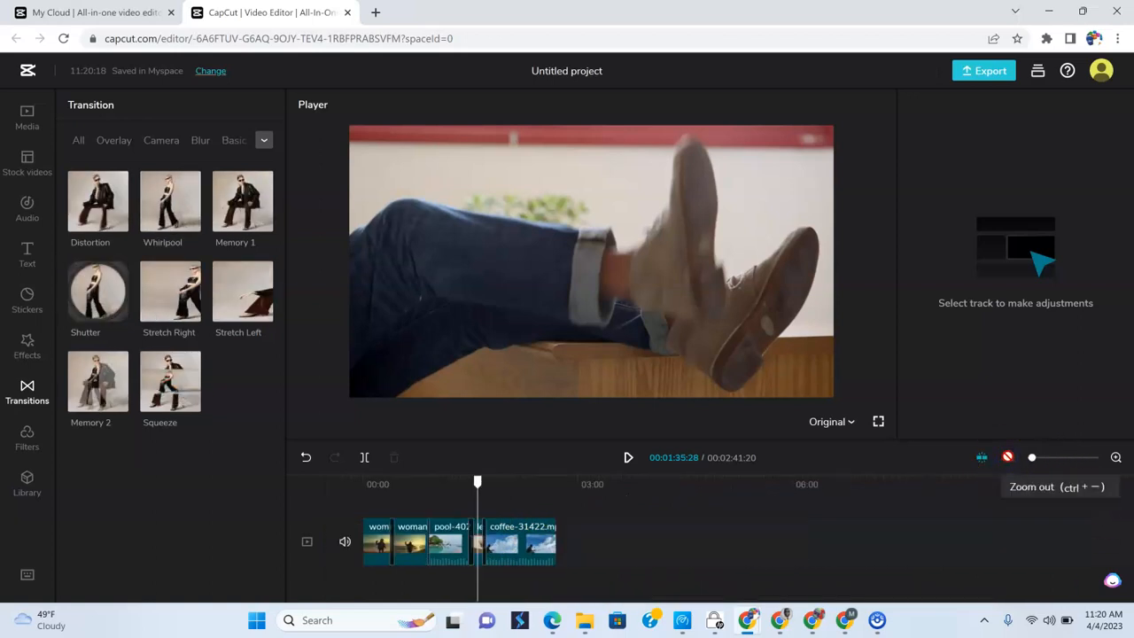
{"action": "left_click", "coordinate": [1115, 458]}
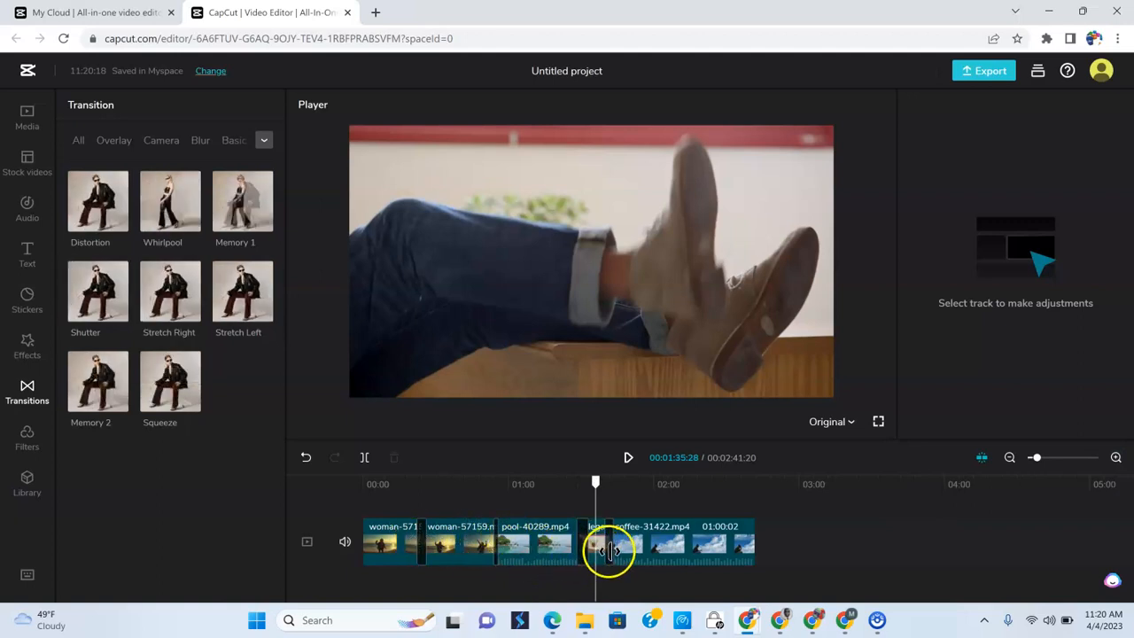
{"action": "left_click", "coordinate": [678, 552]}
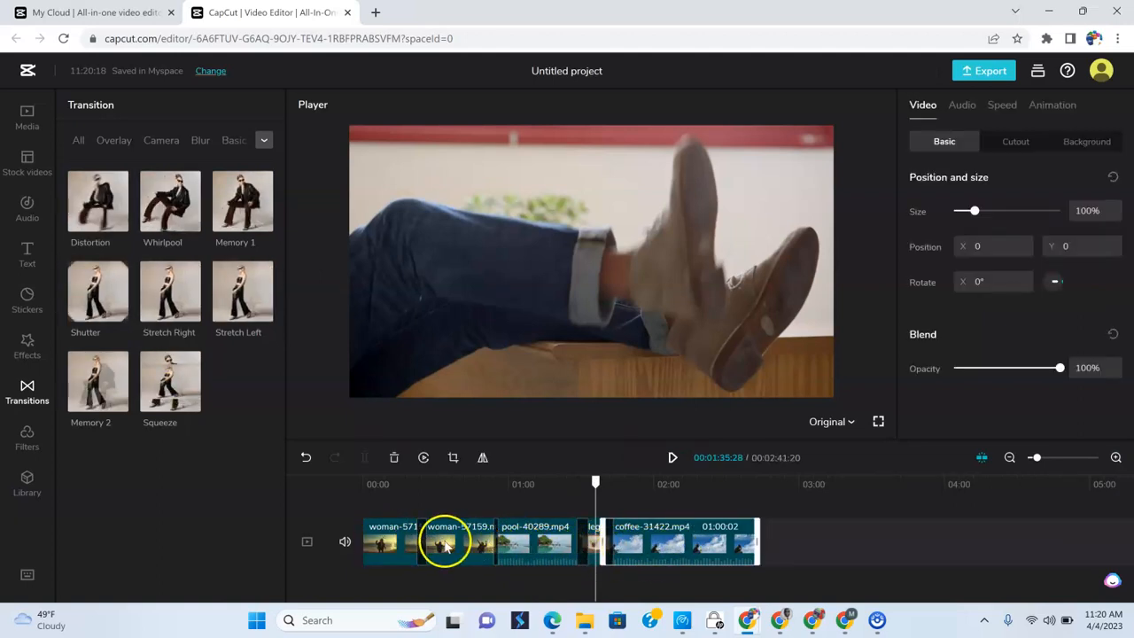
{"action": "left_click", "coordinate": [561, 544]}
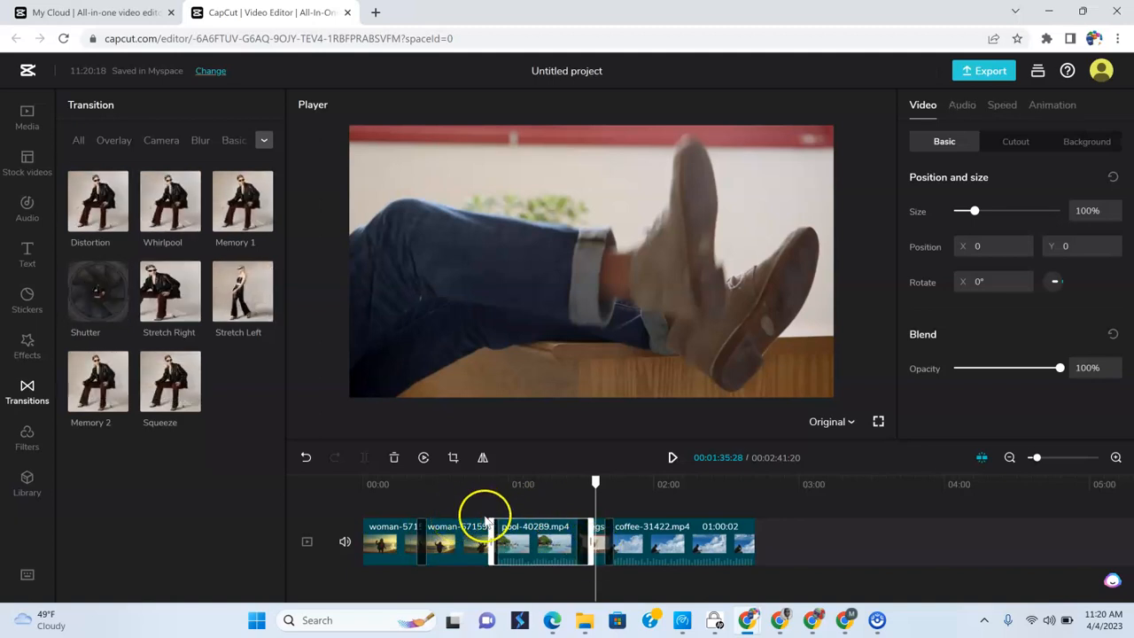
{"action": "left_click", "coordinate": [363, 485]}
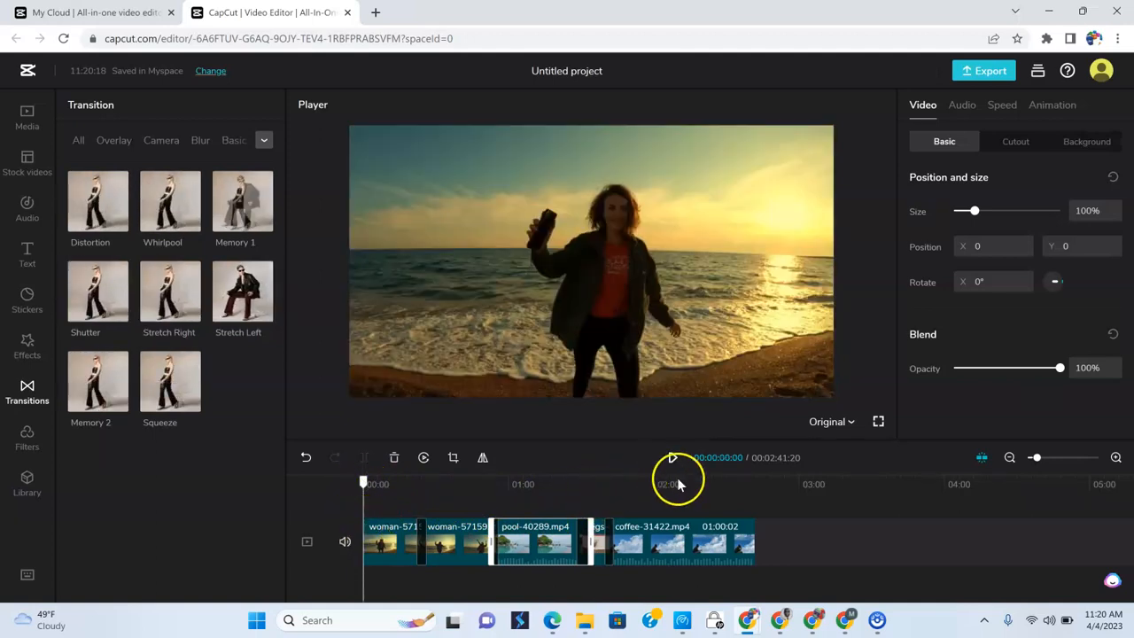
- Separate the audio from the pool clip and delete the separated audio track
{"action": "right_click", "coordinate": [555, 543]}
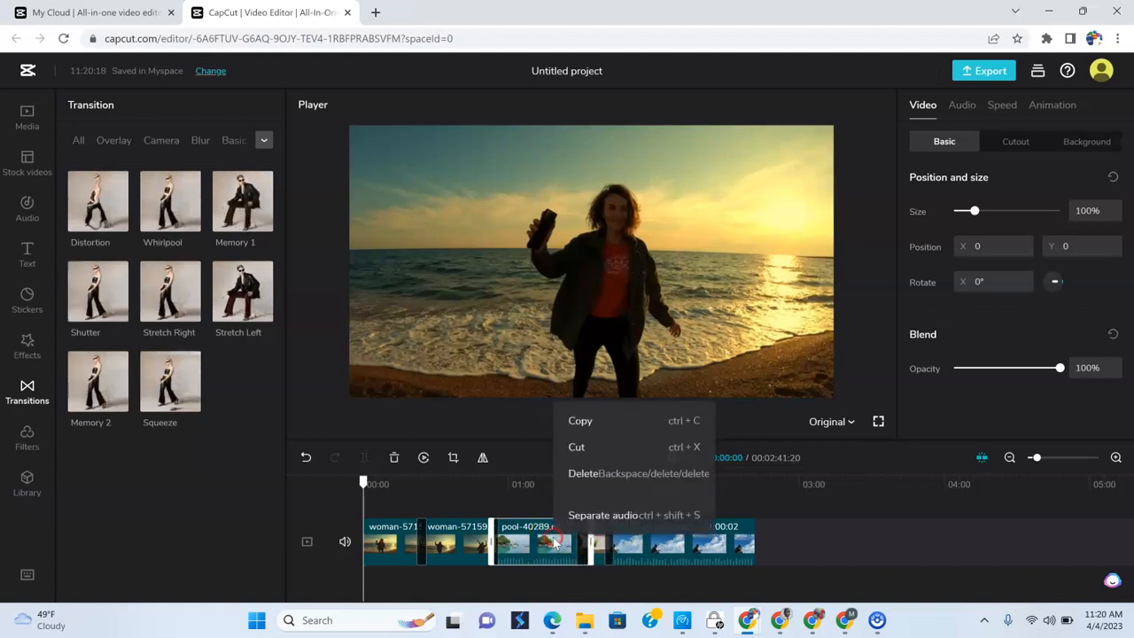
{"action": "left_click", "coordinate": [554, 544]}
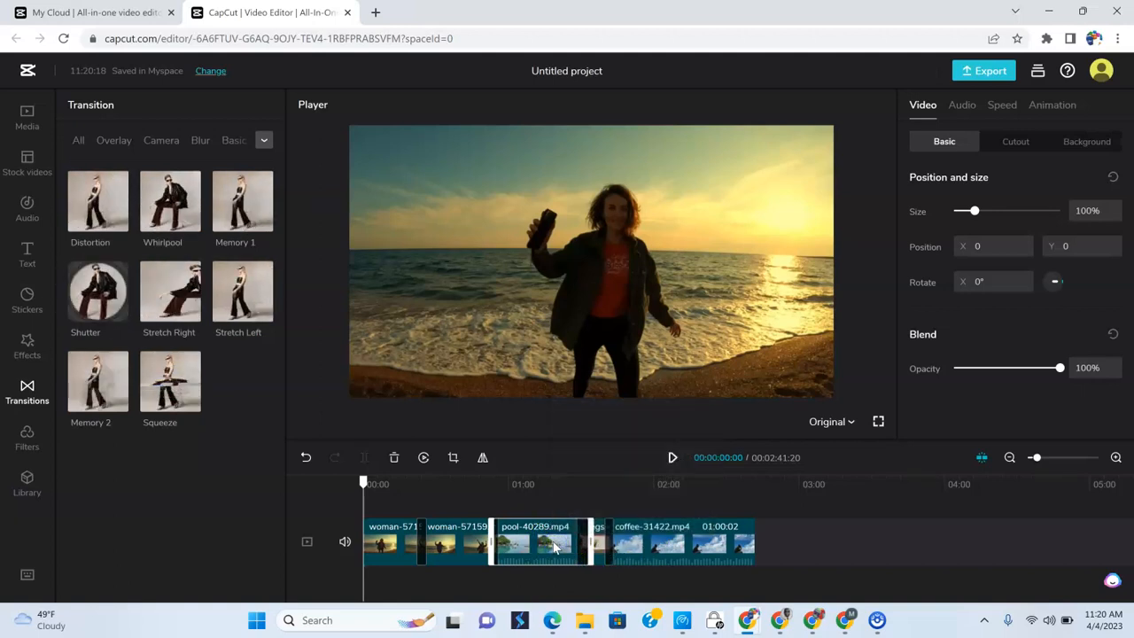
{"action": "right_click", "coordinate": [556, 547]}
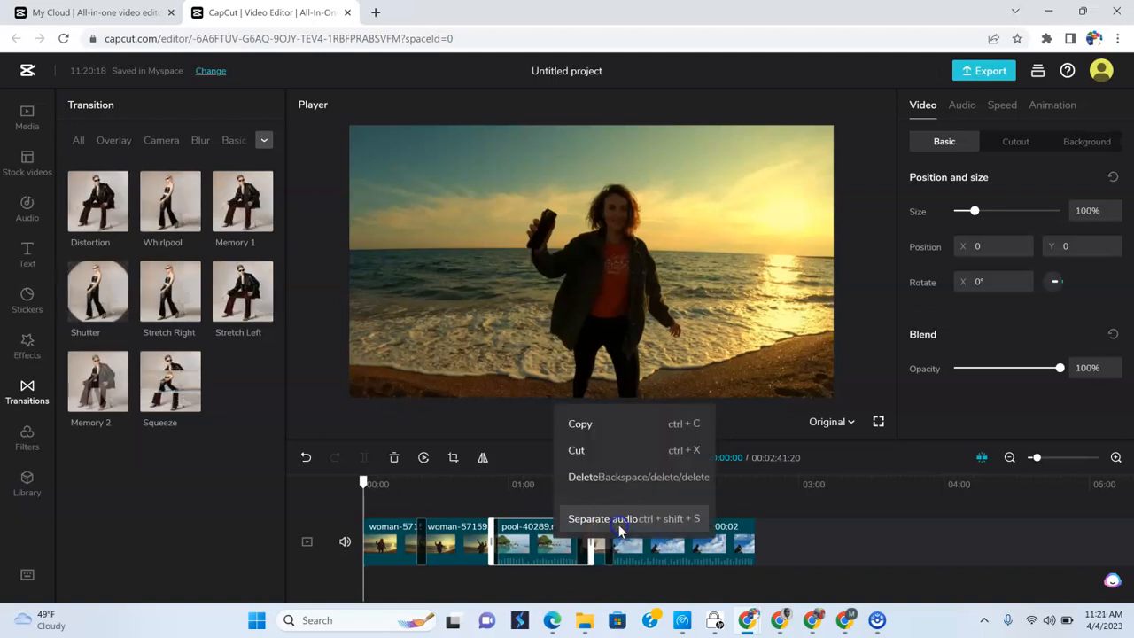
{"action": "left_click", "coordinate": [619, 519]}
{"action": "left_click", "coordinate": [549, 588]}
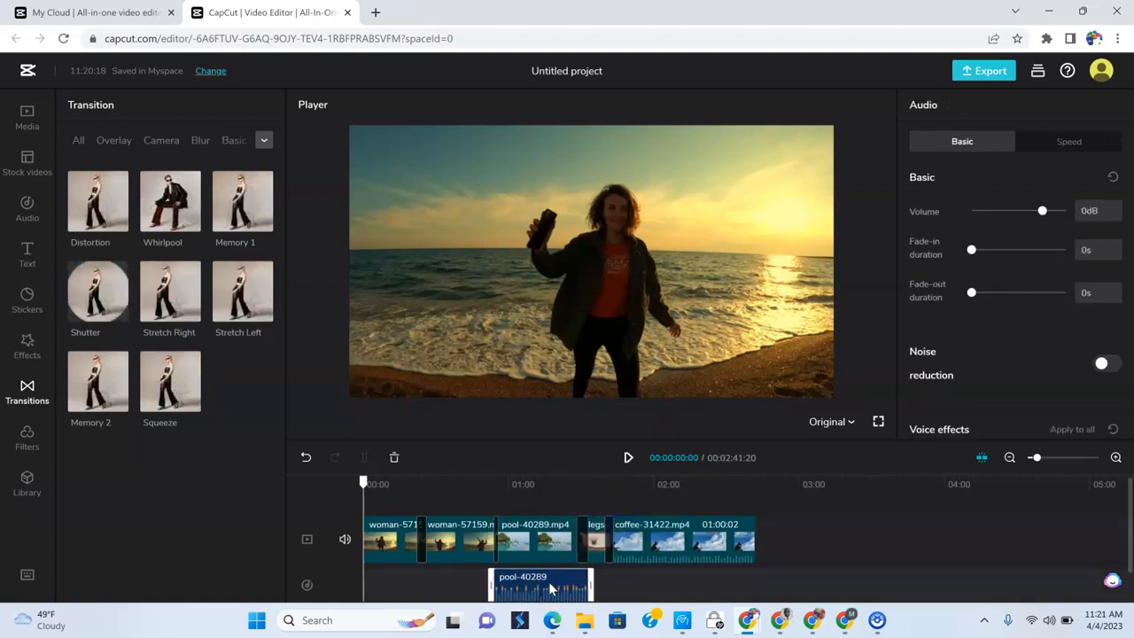
{"action": "key", "text": "Delete"}
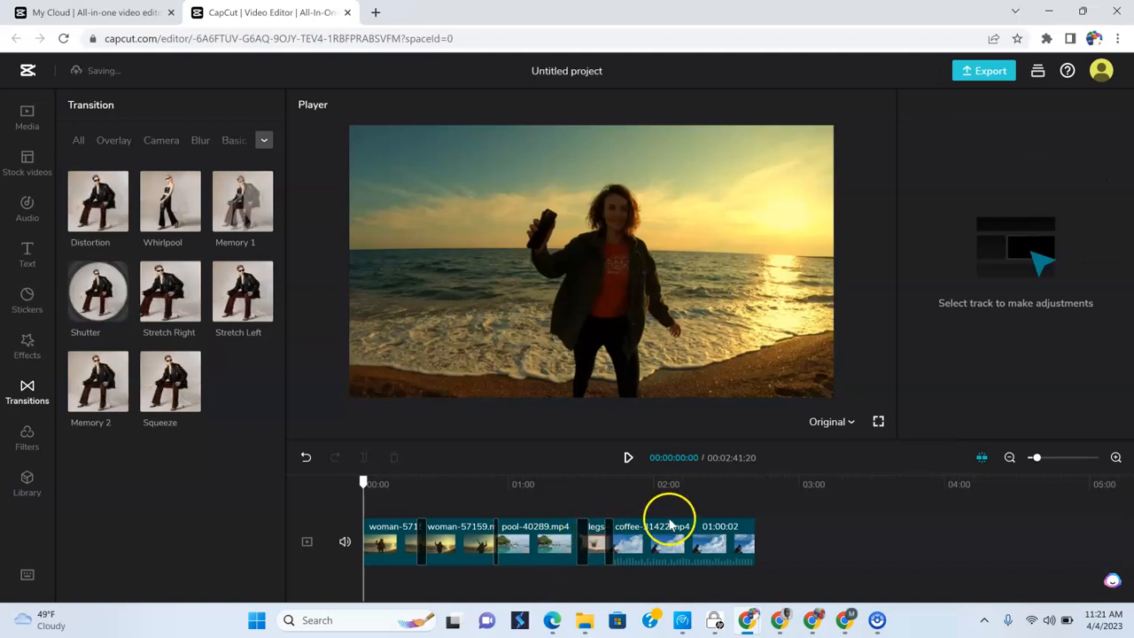
- Separate the audio from the coffee clip and delete the separated audio track
{"action": "right_click", "coordinate": [677, 539]}
{"action": "left_click", "coordinate": [735, 499]}
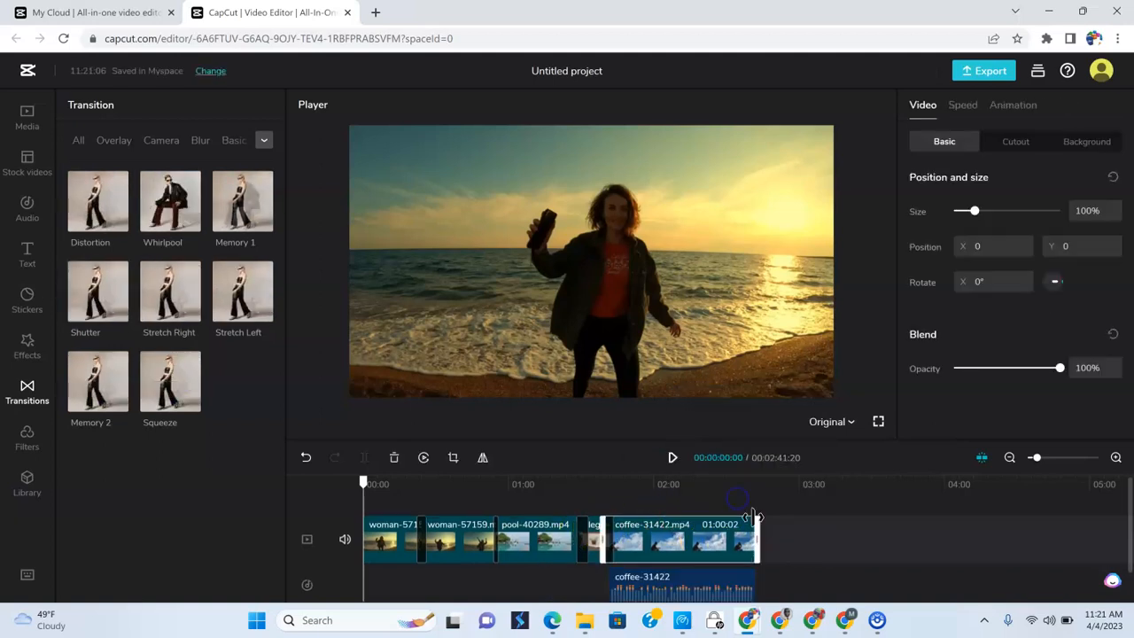
{"action": "left_click", "coordinate": [733, 585]}
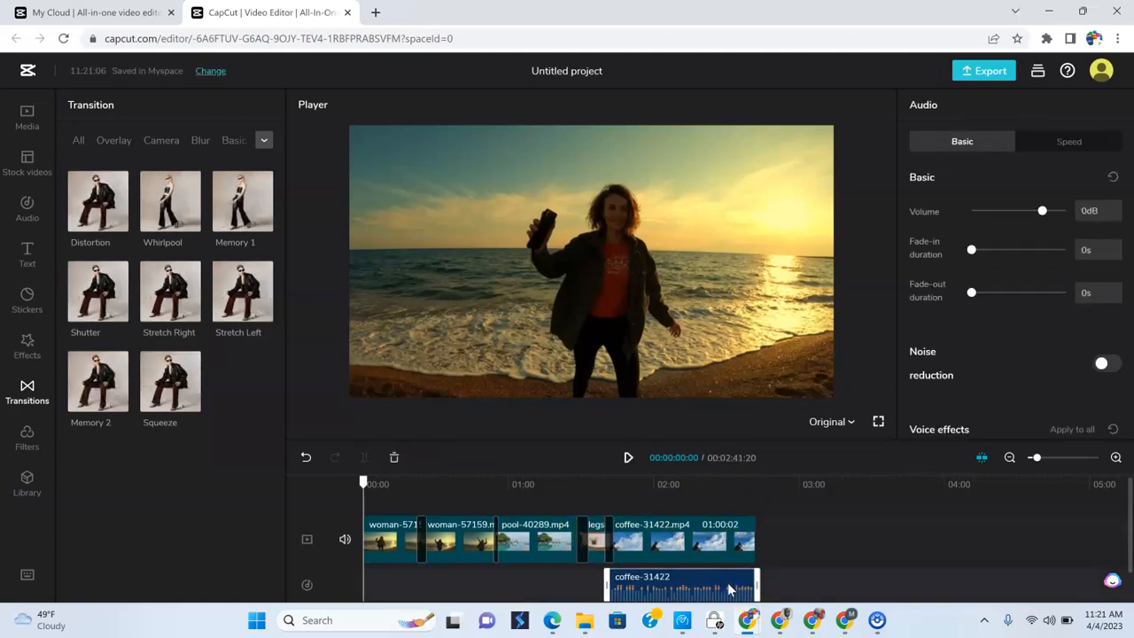
{"action": "key", "text": "Delete"}
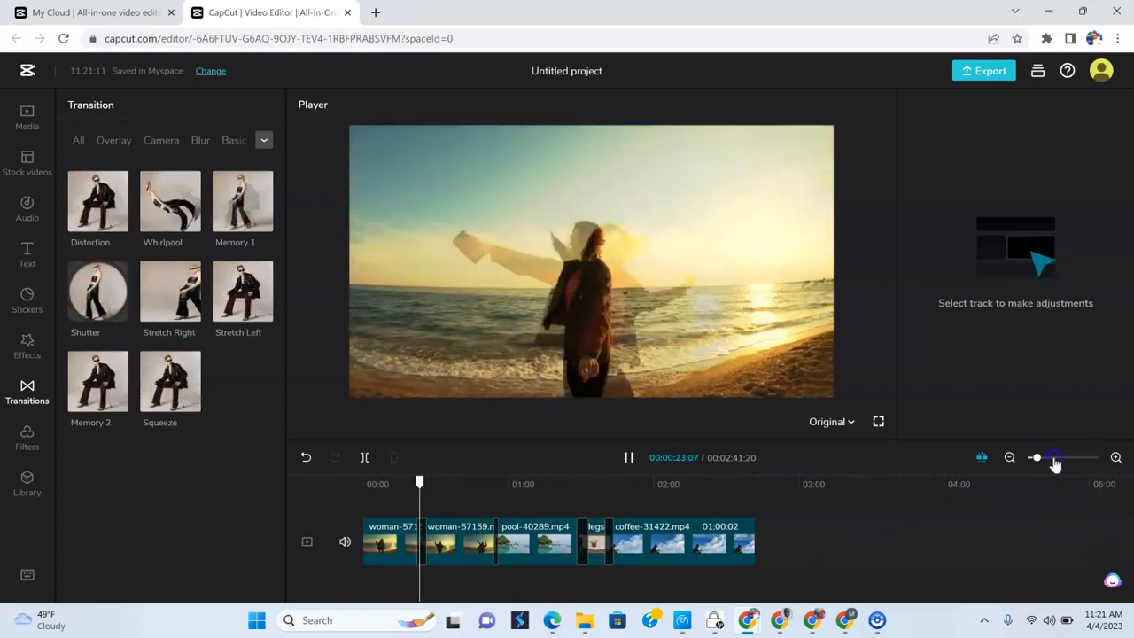
- Play back the transition between the two woman clips from about 0:21 and the Woosh transition from about 0:51
{"action": "left_click", "coordinate": [1057, 459]}
{"action": "left_click_drag", "start_coordinate": [1046, 460], "coordinate": [1043, 467]}
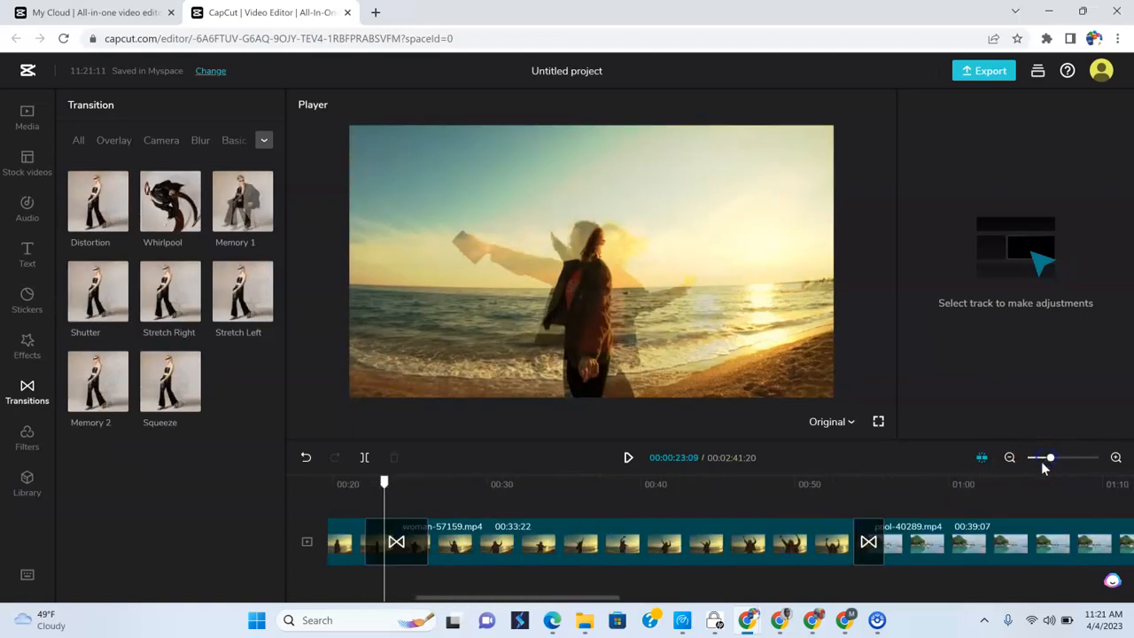
{"action": "left_click", "coordinate": [350, 484]}
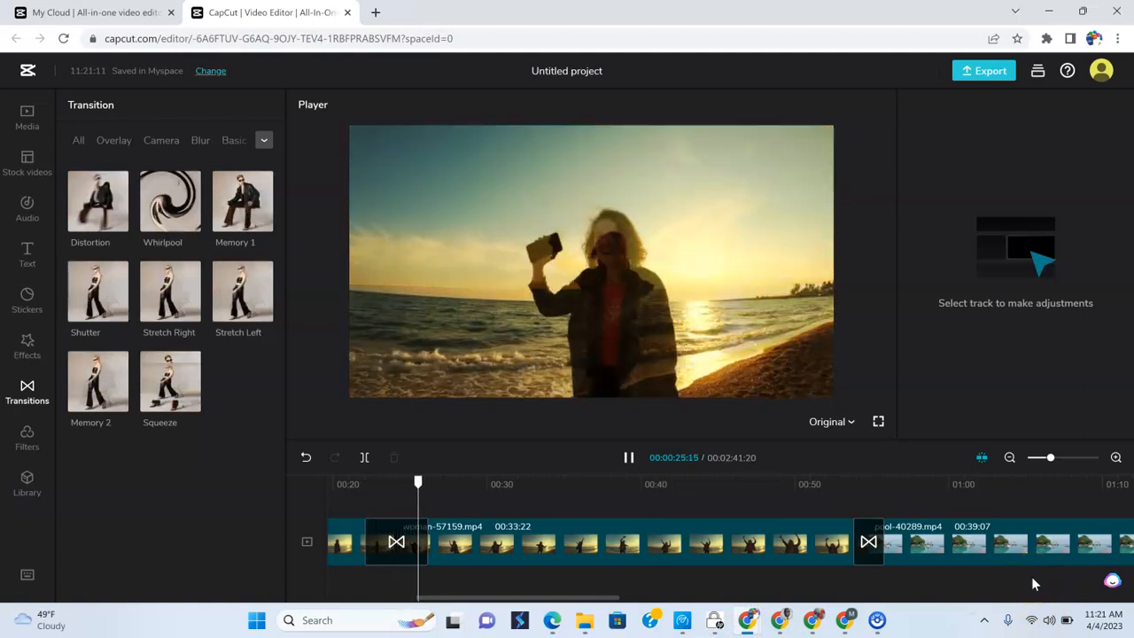
{"action": "left_click", "coordinate": [818, 483]}
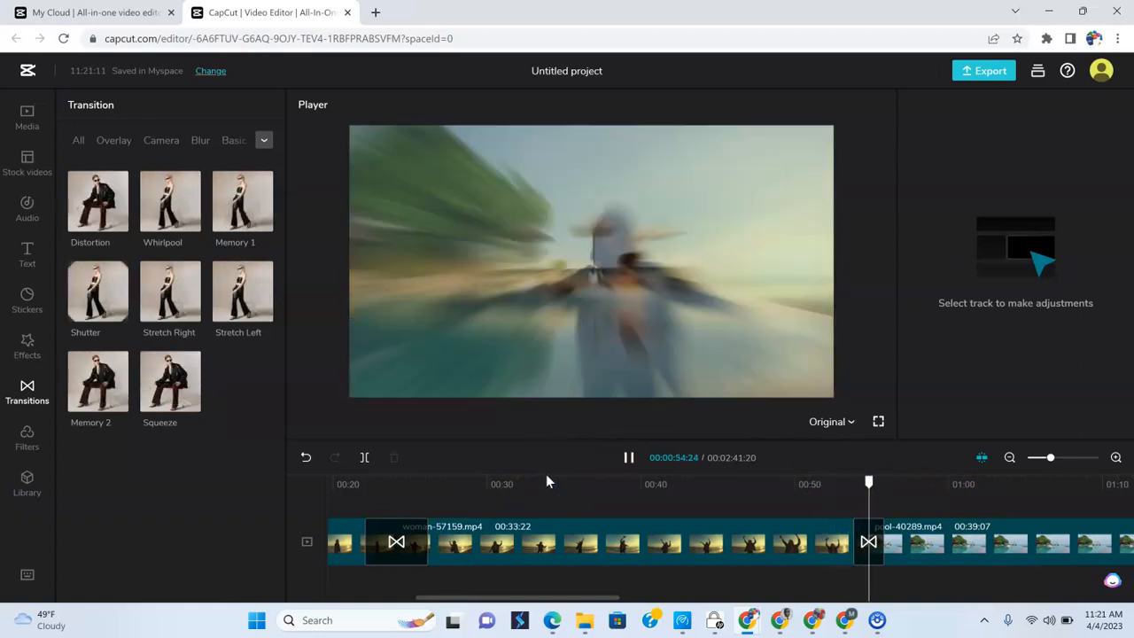
- Lengthen the Woosh transition between the woman and pool clips to 5 s
{"action": "left_click", "coordinate": [868, 542]}
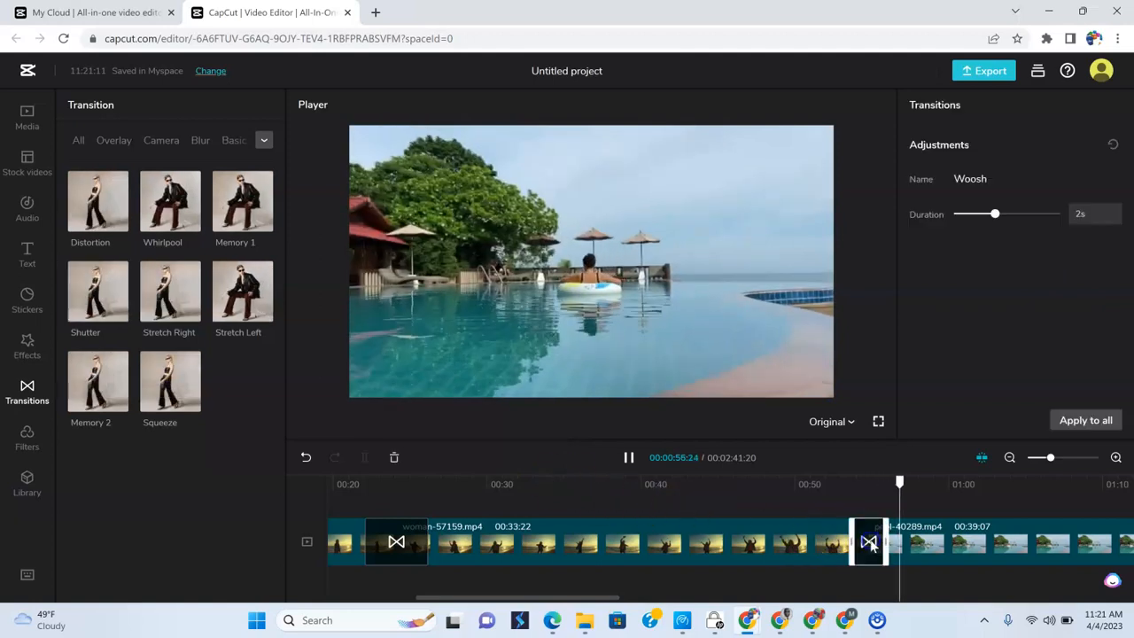
{"action": "left_click_drag", "start_coordinate": [889, 541], "coordinate": [976, 544]}
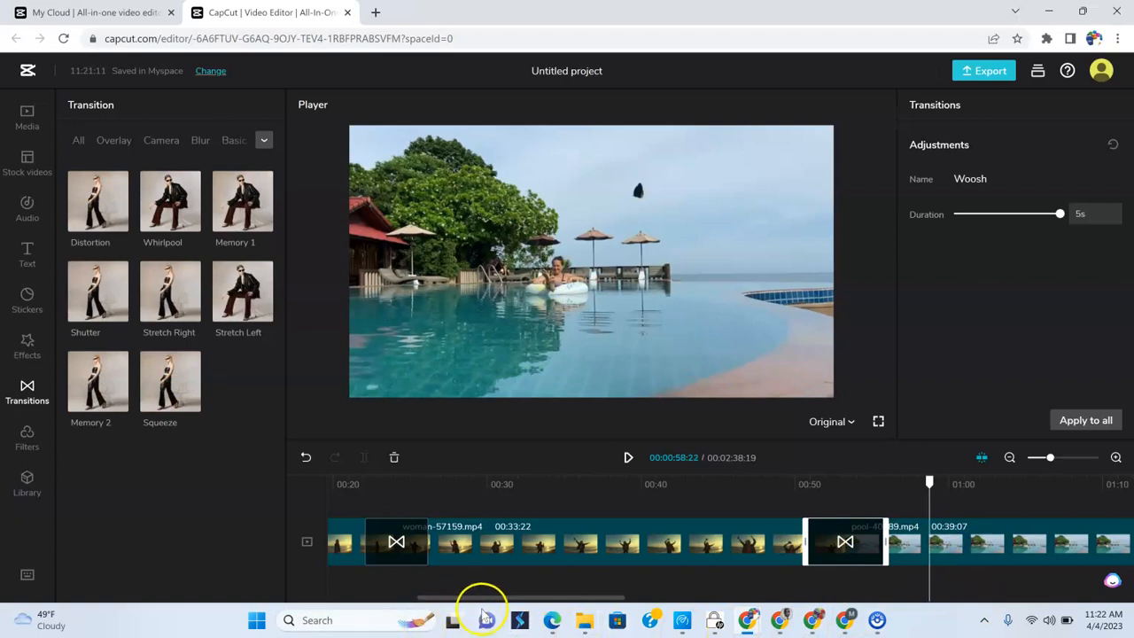
- Play back the Like and Whirlpool transitions from about 1:22 and look over all the transitions from the start of the timeline
{"action": "left_click_drag", "start_coordinate": [532, 597], "coordinate": [746, 597]}
{"action": "left_click", "coordinate": [481, 493]}
{"action": "left_click", "coordinate": [627, 459]}
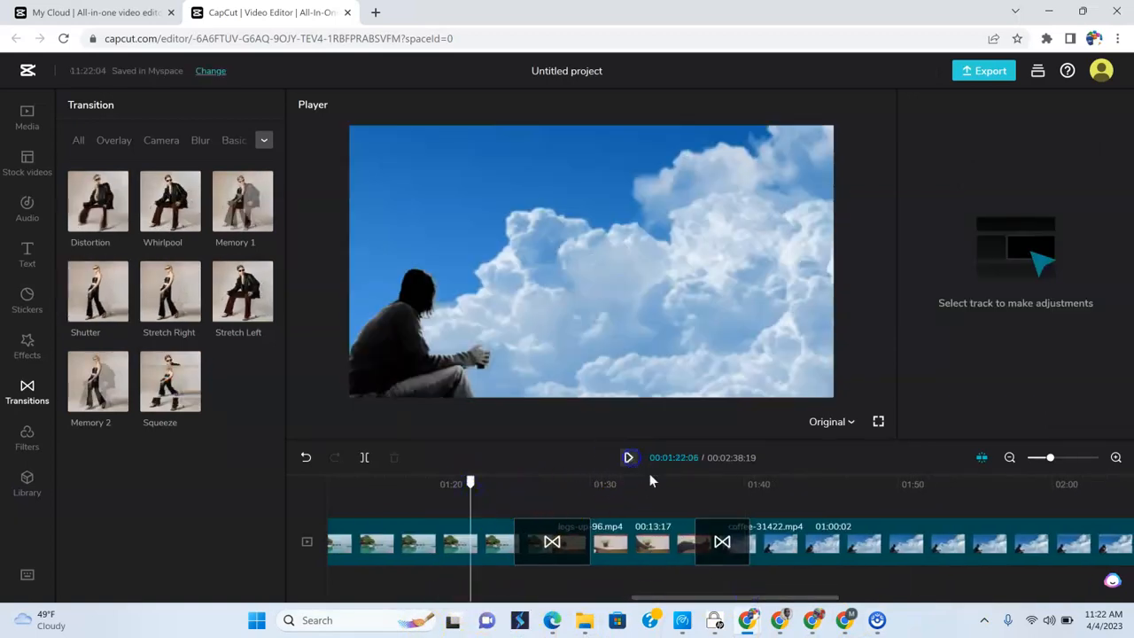
{"action": "left_click", "coordinate": [629, 461]}
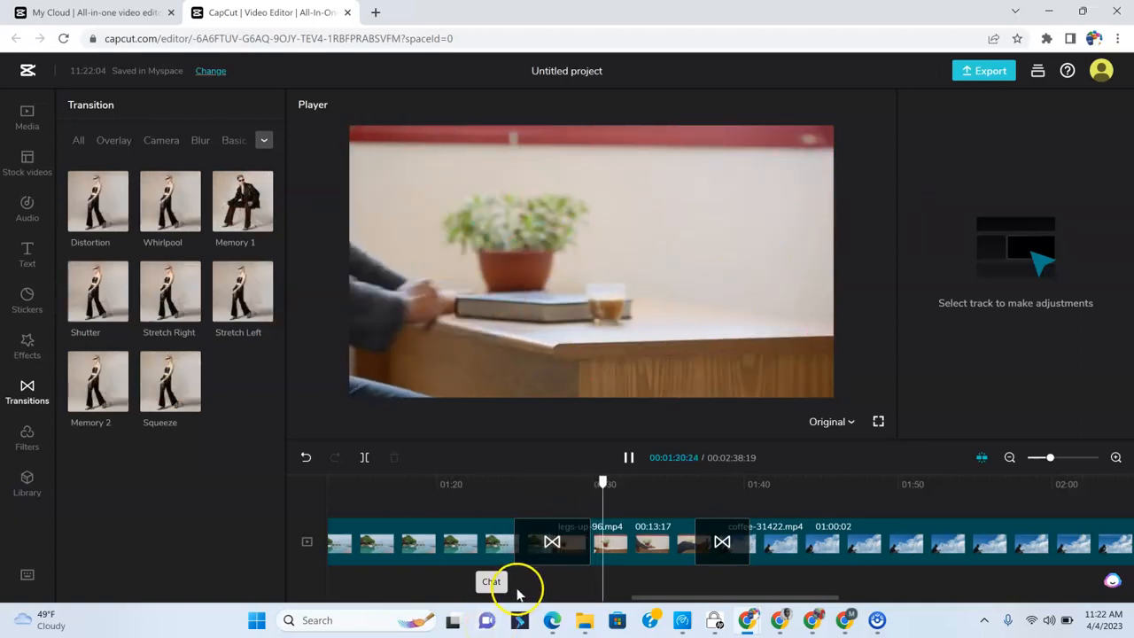
{"action": "left_click", "coordinate": [720, 541]}
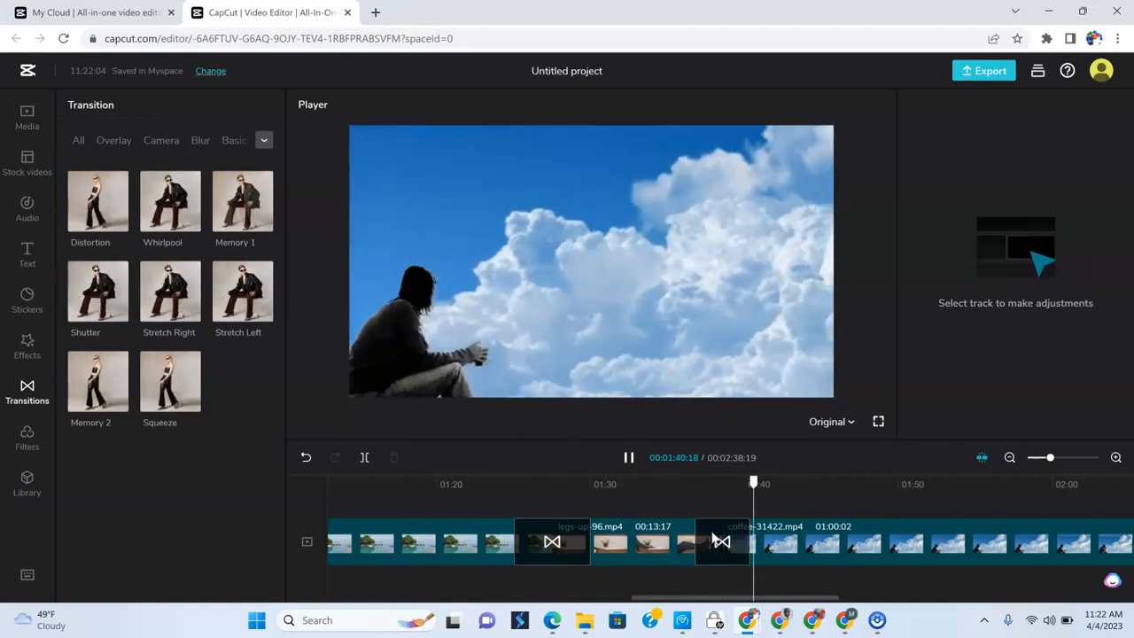
{"action": "left_click_drag", "start_coordinate": [1048, 460], "coordinate": [1042, 461]}
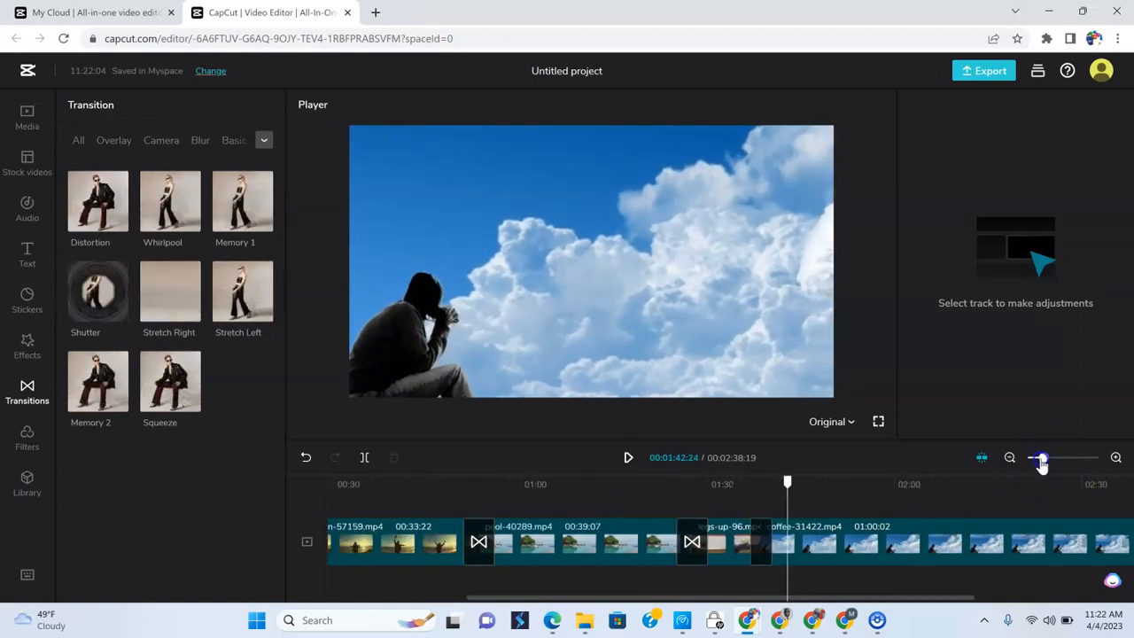
{"action": "left_click_drag", "start_coordinate": [585, 597], "coordinate": [346, 599]}
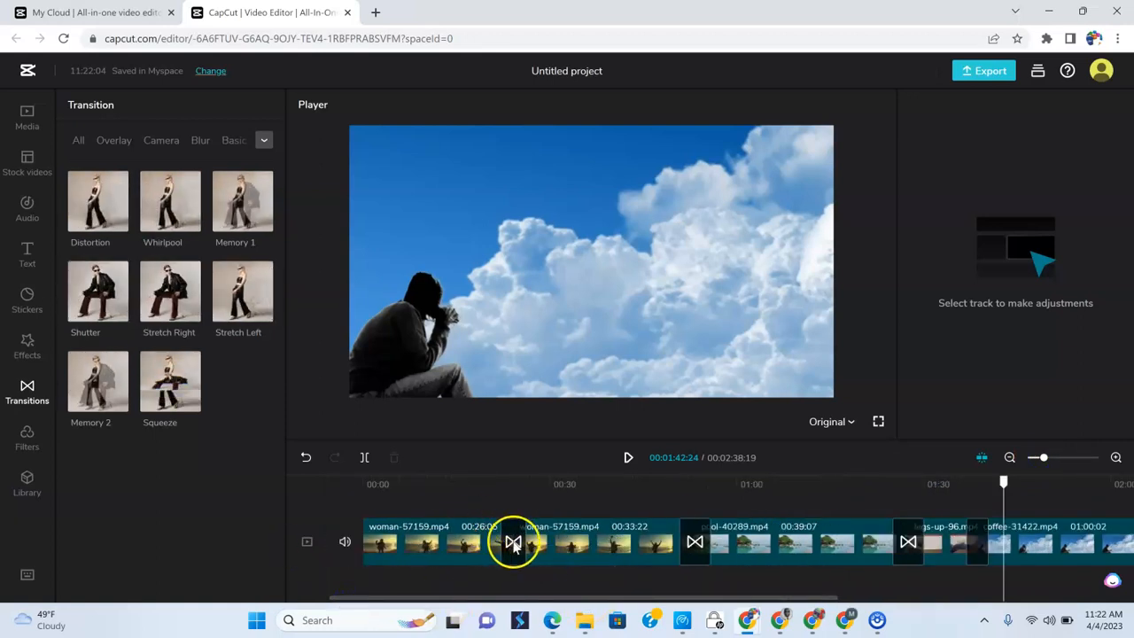